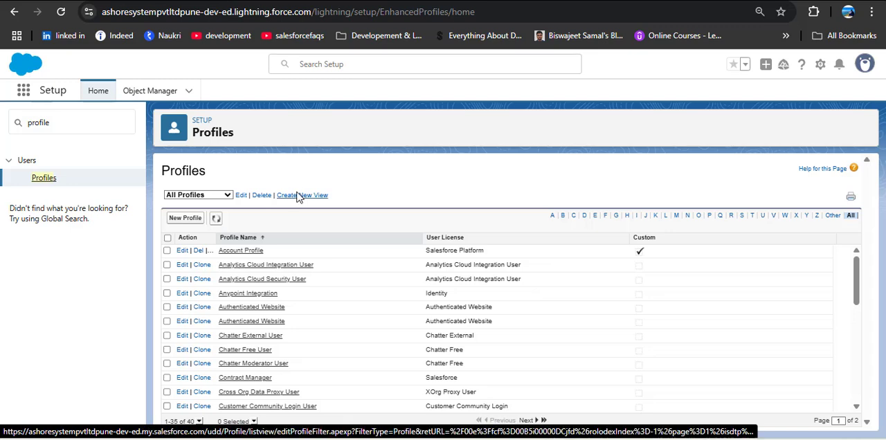
Open the System Administrator profile from the profiles starting with S and search its page for "Bulk API".
{"action": "left_click", "coordinate": [742, 217]}
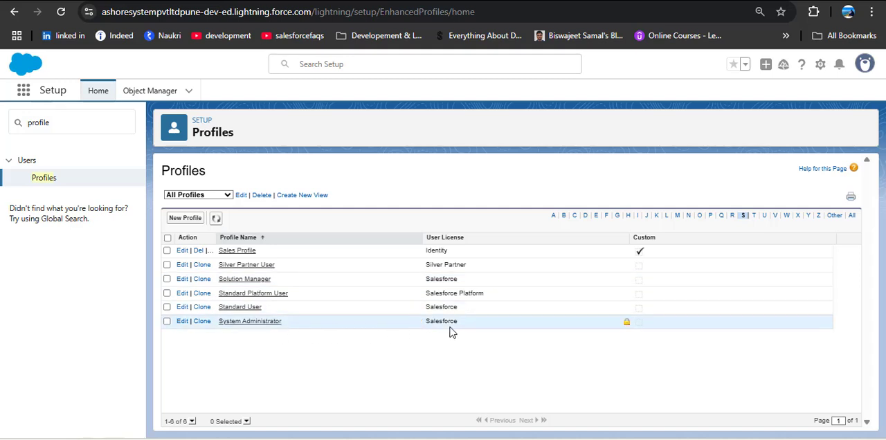
{"action": "left_click", "coordinate": [236, 325]}
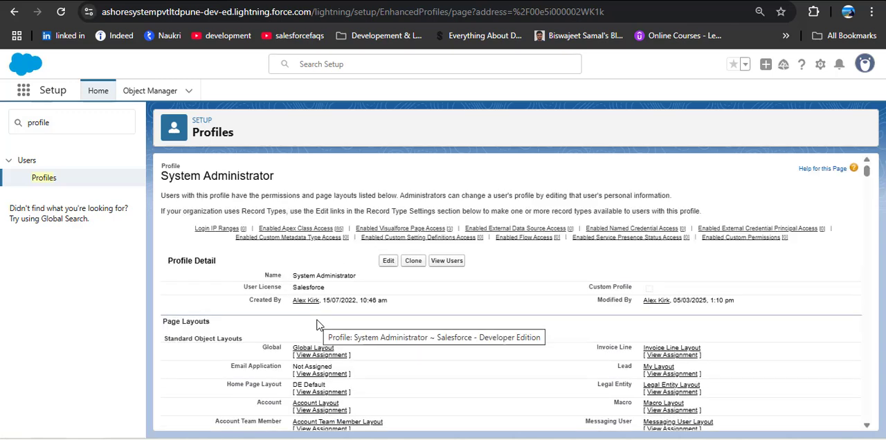
{"action": "key", "text": "ctrl+f"}
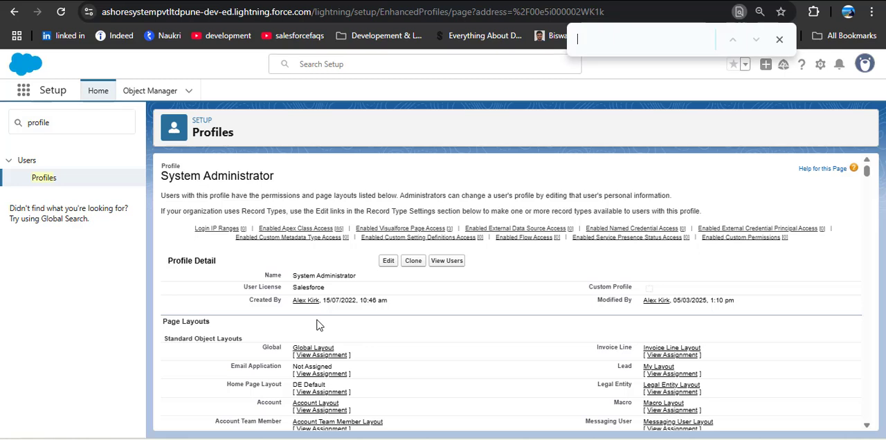
{"action": "type", "text": "Bulk"}
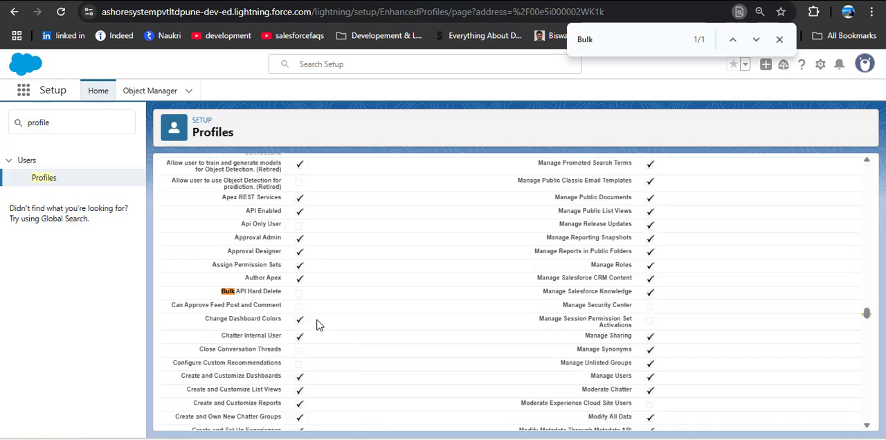
{"action": "type", "text": " API"}
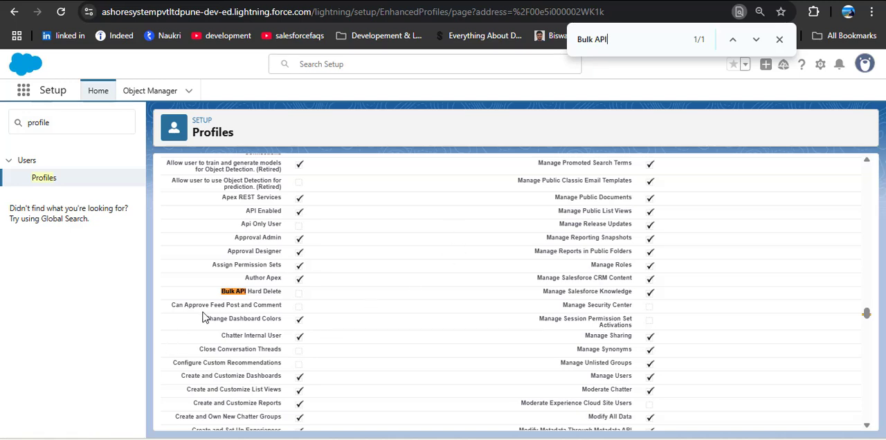
Examine the Bulk API Hard Delete permission among the System Administrator profile's administrative permissions.
{"action": "key", "text": "ctrl+plus"}
{"action": "key", "text": "ctrl+plus"}
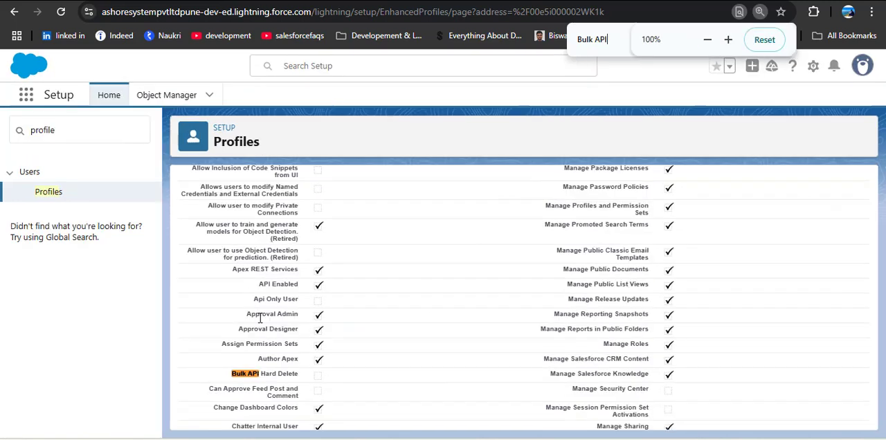
{"action": "scroll", "coordinate": [312, 332], "scroll_direction": "down", "scroll_amount": 4}
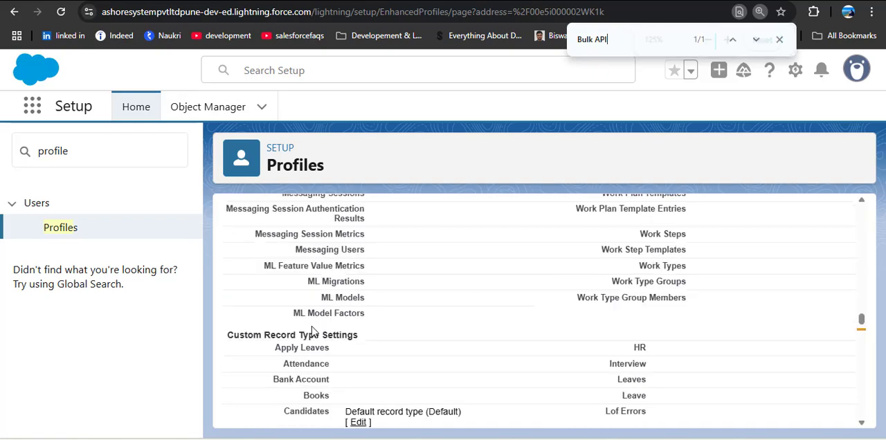
{"action": "scroll", "coordinate": [312, 333], "scroll_direction": "down", "scroll_amount": 3}
{"action": "scroll", "coordinate": [312, 332], "scroll_direction": "up", "scroll_amount": 3}
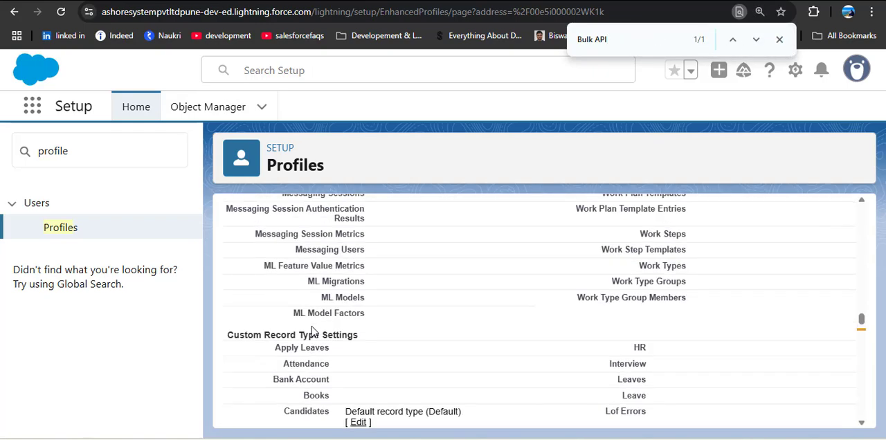
{"action": "scroll", "coordinate": [312, 333], "scroll_direction": "down", "scroll_amount": 4}
{"action": "scroll", "coordinate": [313, 331], "scroll_direction": "down", "scroll_amount": 6}
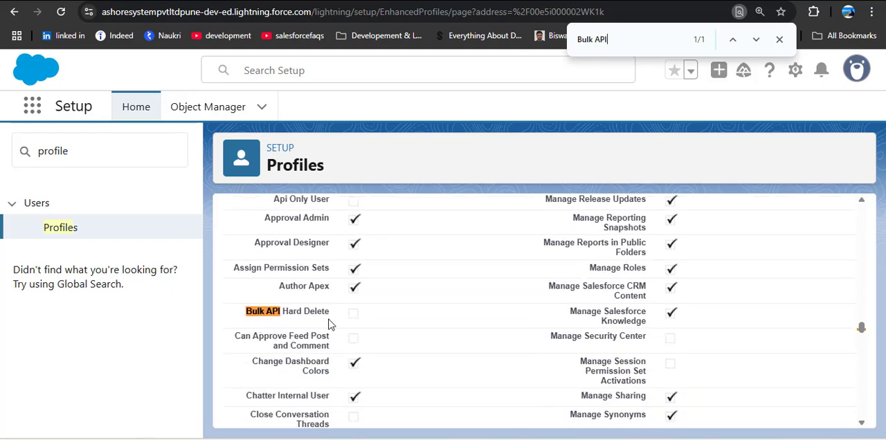
{"action": "scroll", "coordinate": [330, 323], "scroll_direction": "down", "scroll_amount": 5}
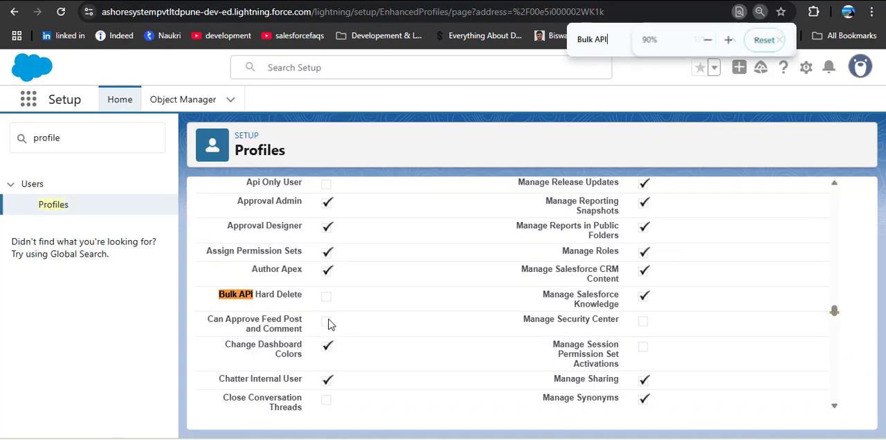
Open the System Administrator profile for editing and check whether its Bulk API Hard Delete permission can be changed.
{"action": "left_click_drag", "start_coordinate": [870, 317], "coordinate": [850, 136]}
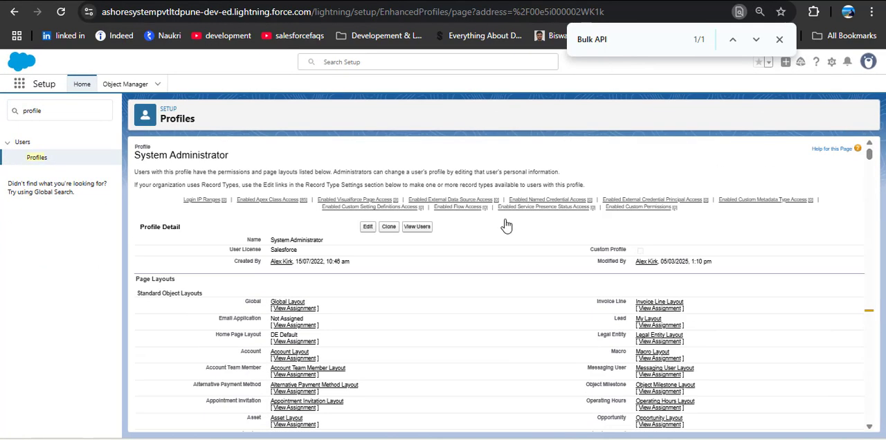
{"action": "left_click", "coordinate": [367, 228]}
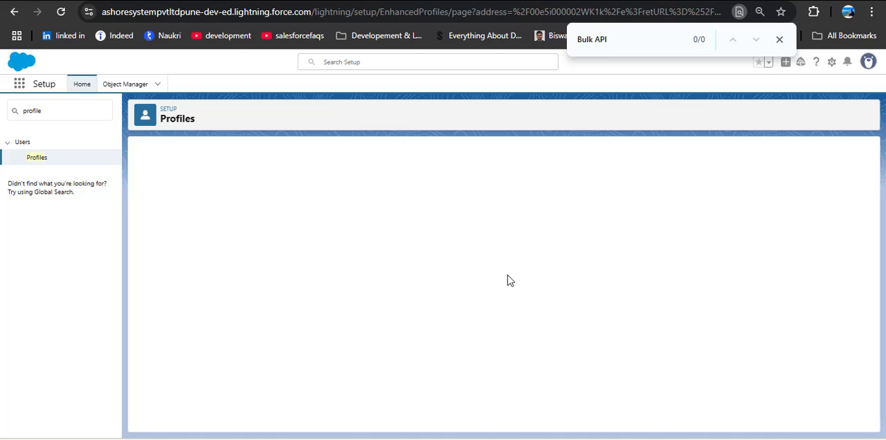
{"action": "key", "text": "ctrl+minus"}
{"action": "key", "text": "ctrl+minus"}
{"action": "key", "text": "ctrl+minus"}
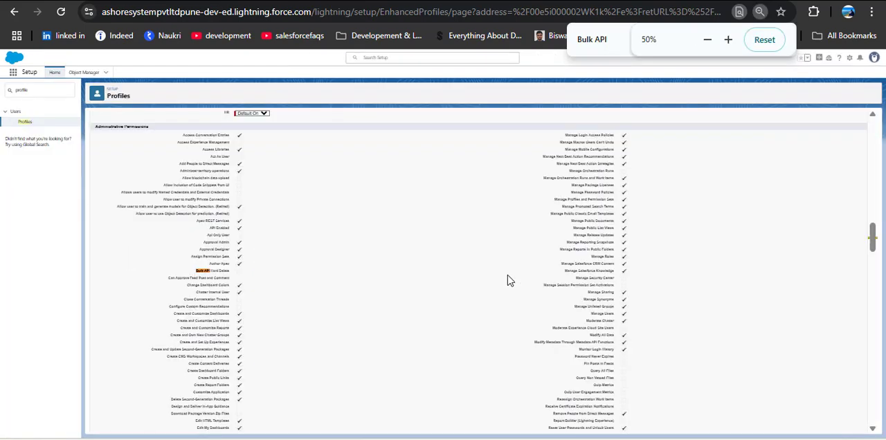
{"action": "key", "text": "ctrl+plus"}
{"action": "key", "text": "ctrl+plus"}
{"action": "key", "text": "ctrl+plus"}
{"action": "key", "text": "ctrl+plus"}
{"action": "key", "text": "ctrl+plus"}
{"action": "key", "text": "ctrl+plus"}
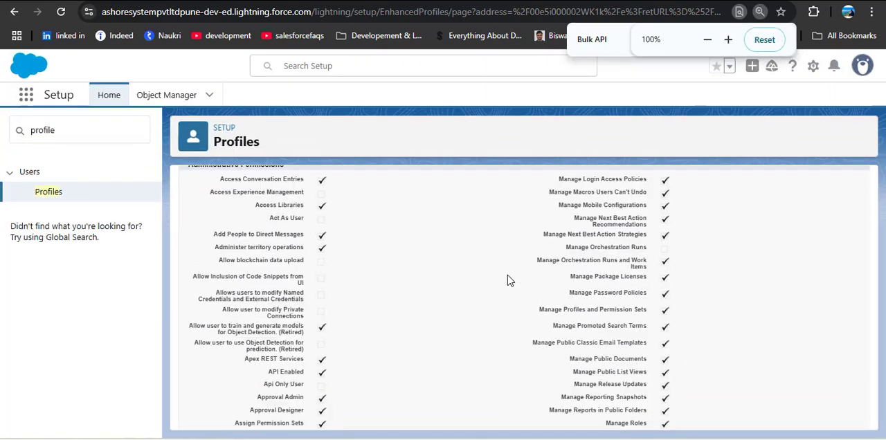
{"action": "key", "text": "ctrl+minus"}
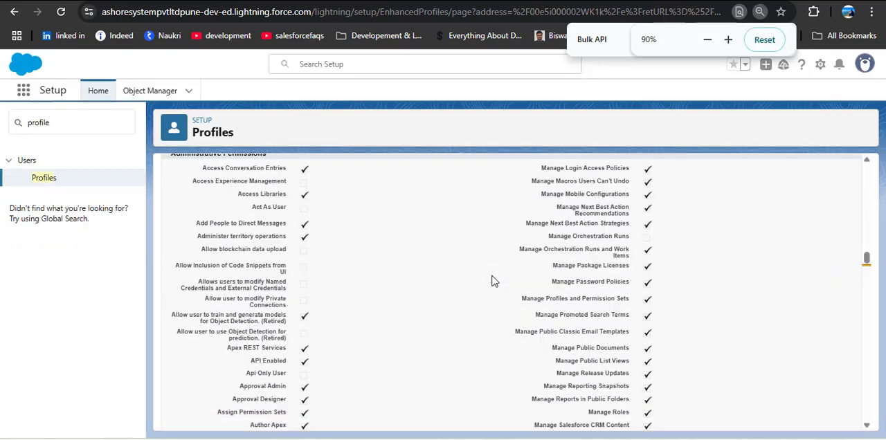
{"action": "scroll", "coordinate": [495, 281], "scroll_direction": "down", "scroll_amount": 2}
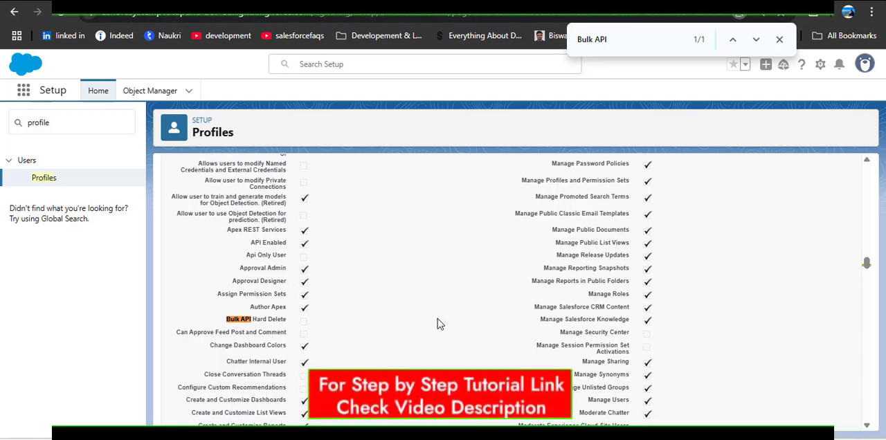
Clone the System Administrator profile from the profile list and save the copy as "Cloned Admin".
{"action": "left_click", "coordinate": [54, 180]}
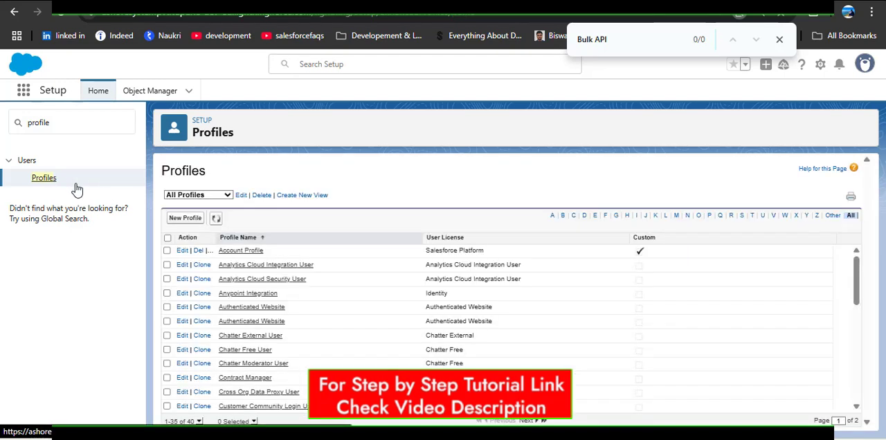
{"action": "key", "text": "ctrl+plus"}
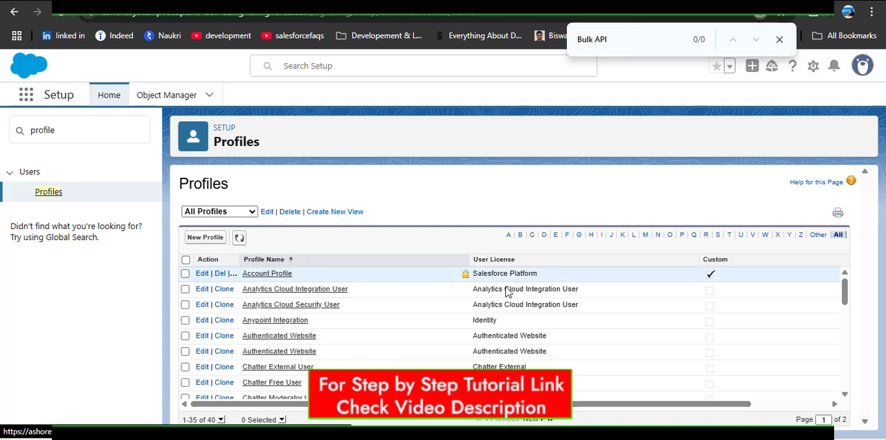
{"action": "left_click", "coordinate": [718, 236]}
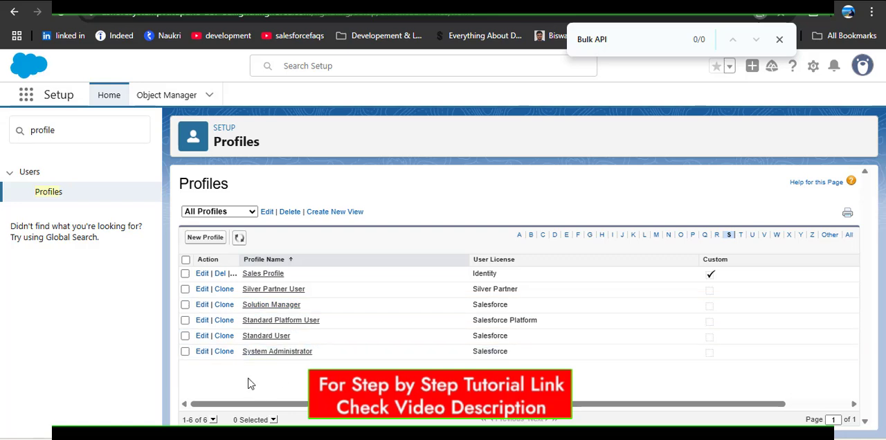
{"action": "left_click", "coordinate": [224, 353]}
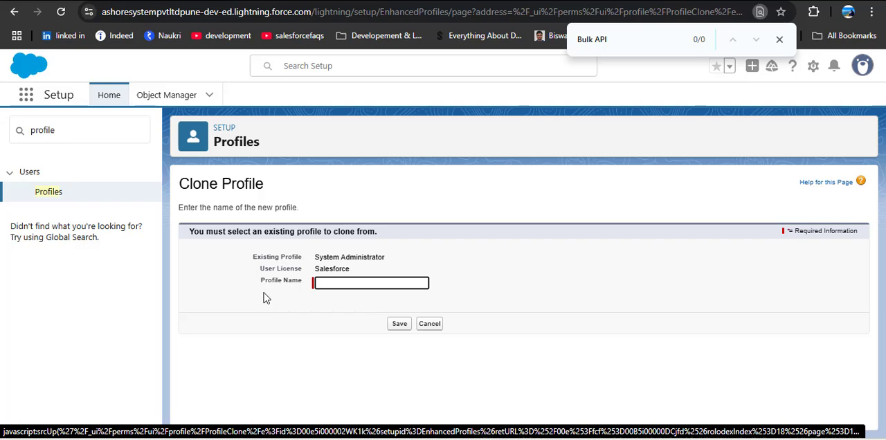
{"action": "left_click", "coordinate": [335, 283]}
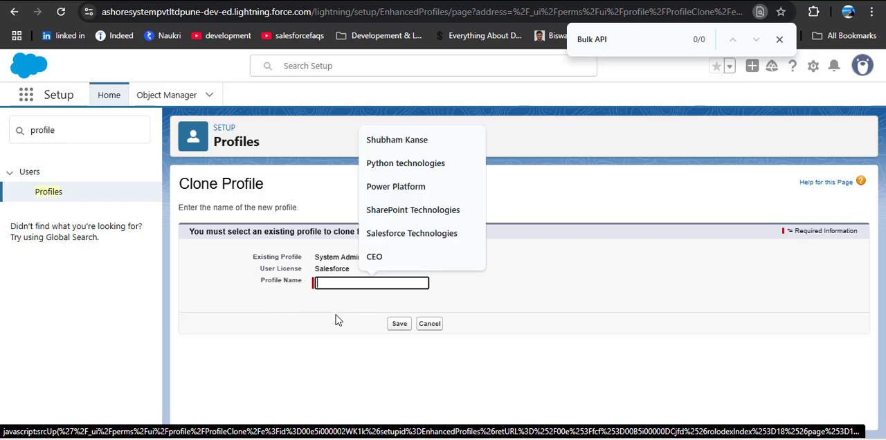
{"action": "type", "text": "Cloned"}
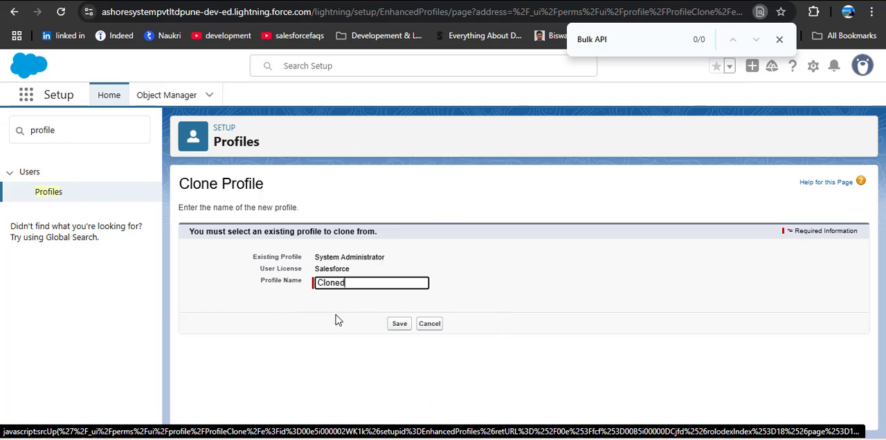
{"action": "type", "text": " Admin"}
{"action": "left_click", "coordinate": [396, 325]}
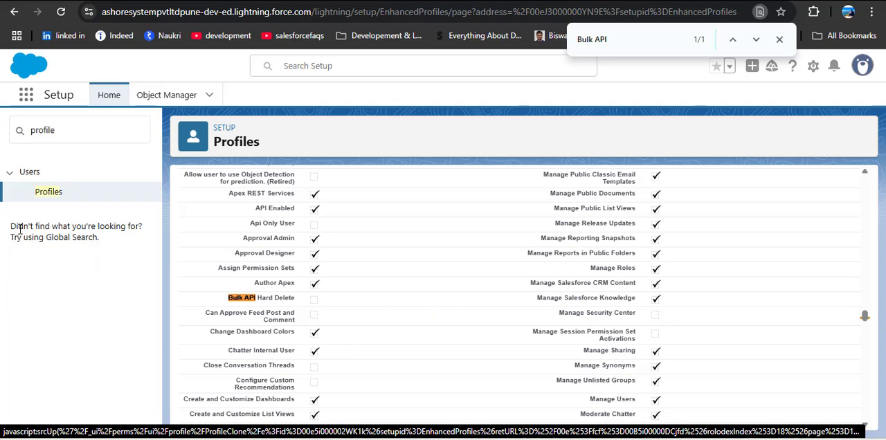
Return to the profile list and filter it to names starting with C.
{"action": "left_click", "coordinate": [48, 194]}
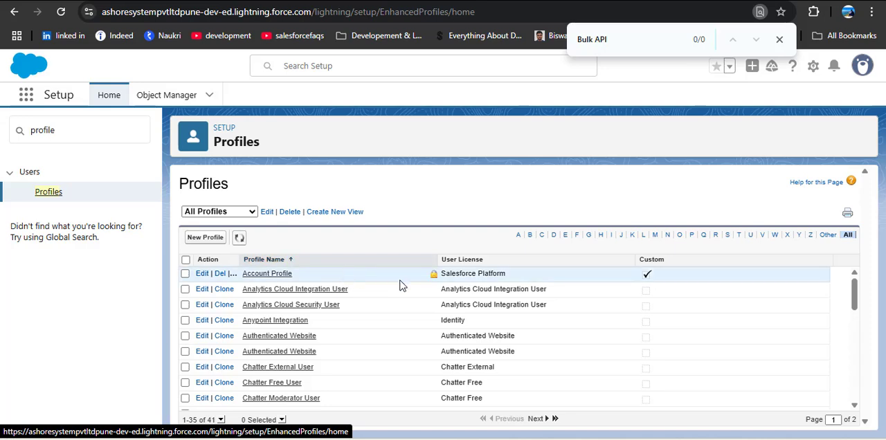
{"action": "left_click", "coordinate": [542, 238]}
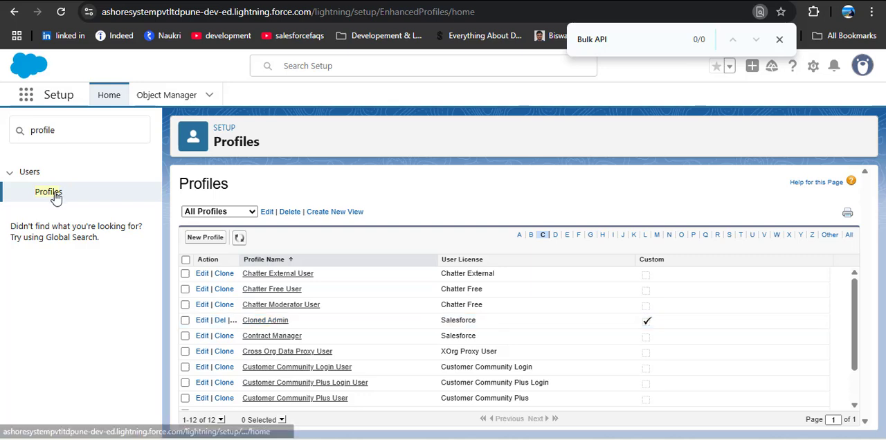
Search Setup for "user", open the Users page and dismiss the Enhanced User List View notice.
{"action": "left_click", "coordinate": [44, 130]}
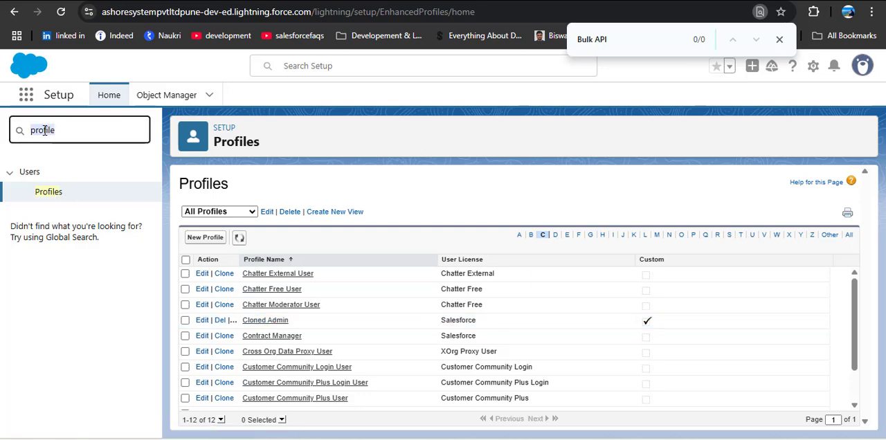
{"action": "type", "text": "user"}
{"action": "left_click", "coordinate": [43, 331]}
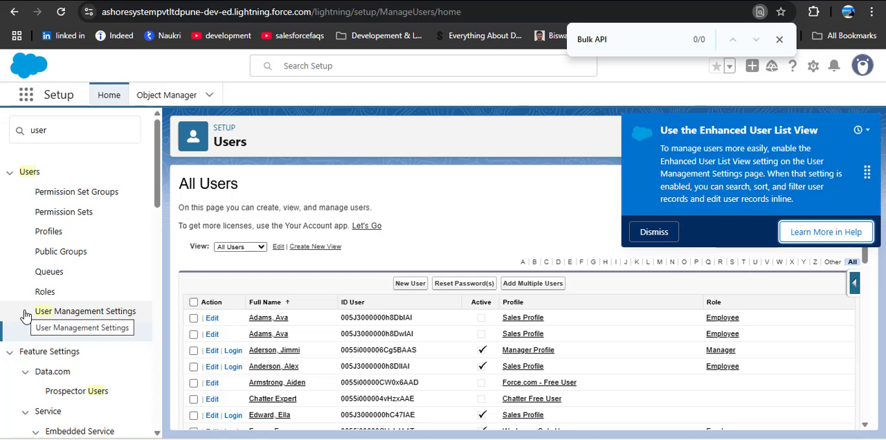
{"action": "left_click", "coordinate": [653, 232]}
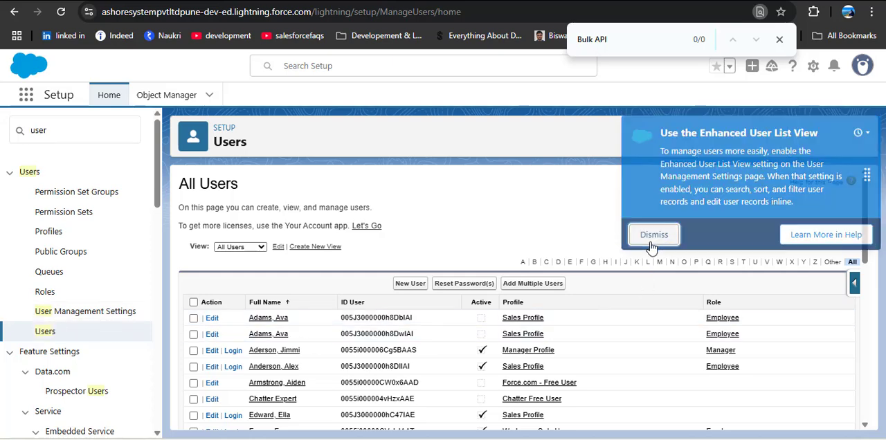
Find the user with the System Administrator profile and CEO role in the list and open that record for editing.
{"action": "scroll", "coordinate": [326, 346], "scroll_direction": "down", "scroll_amount": 2}
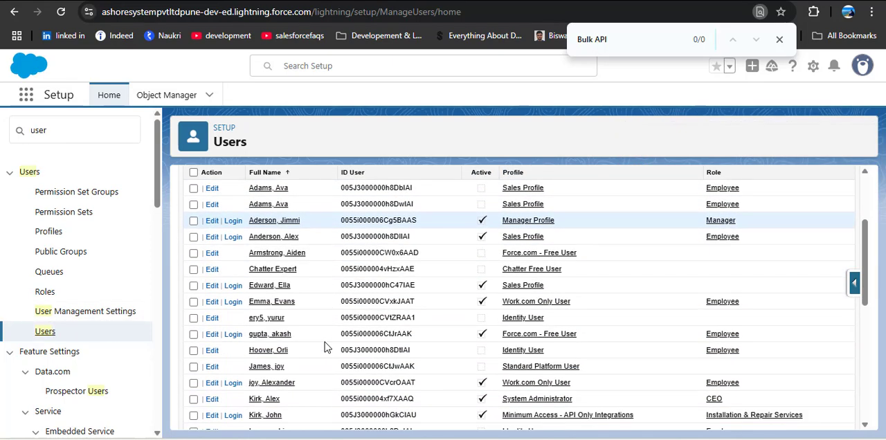
{"action": "scroll", "coordinate": [324, 332], "scroll_direction": "up", "scroll_amount": 2}
{"action": "scroll", "coordinate": [323, 325], "scroll_direction": "down", "scroll_amount": 2}
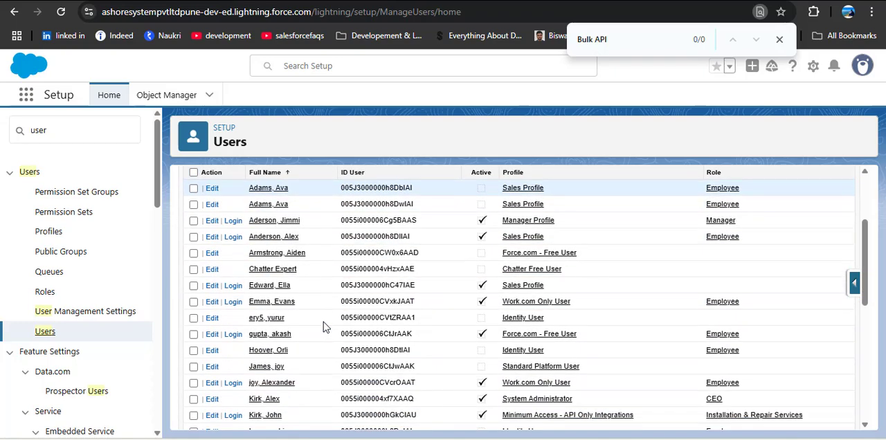
{"action": "scroll", "coordinate": [323, 322], "scroll_direction": "down", "scroll_amount": 5}
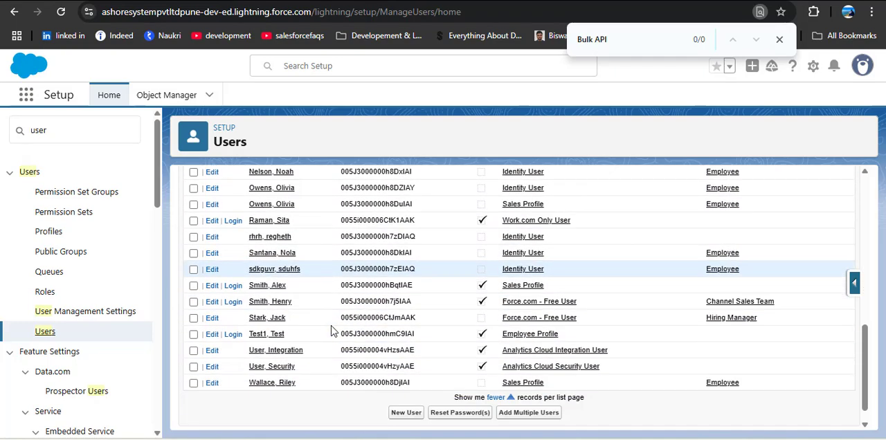
{"action": "scroll", "coordinate": [331, 332], "scroll_direction": "up", "scroll_amount": 2}
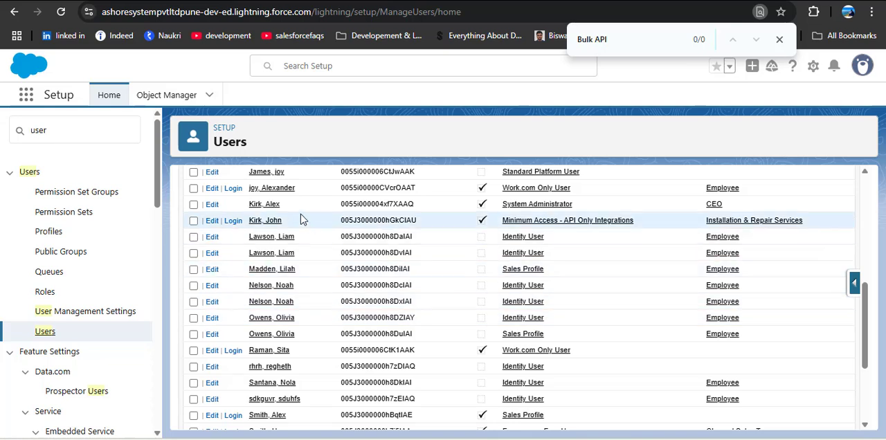
{"action": "left_click", "coordinate": [212, 205]}
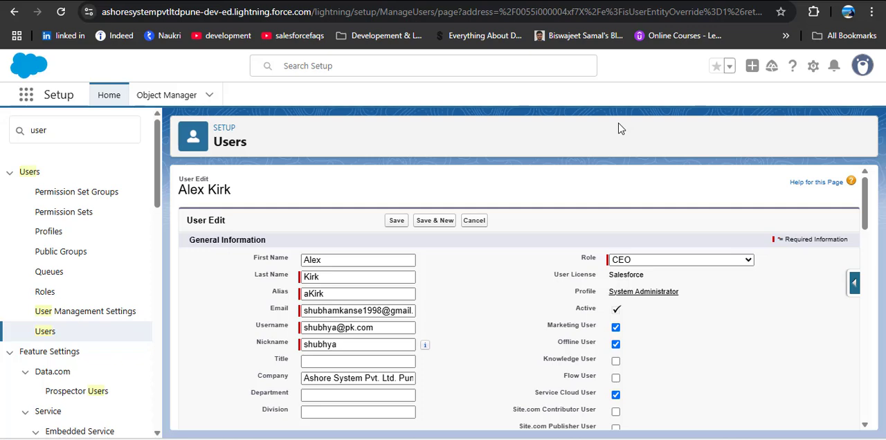
Switch to the PowerPoint slide on the Hard Delete operation to review its permission requirements and return to Salesforce Setup in Chrome.
{"action": "key", "text": "alt+Tab"}
{"action": "key", "text": "alt+Tab"}
{"action": "key", "text": "alt+Tab"}
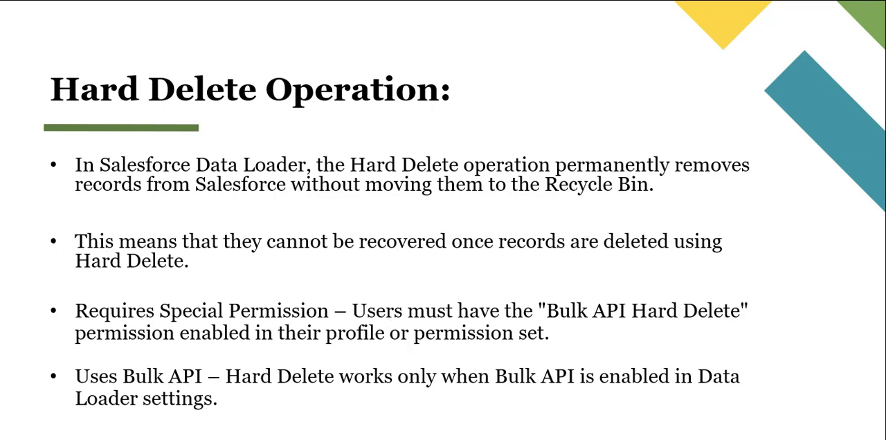
{"action": "key", "text": "alt+Tab"}
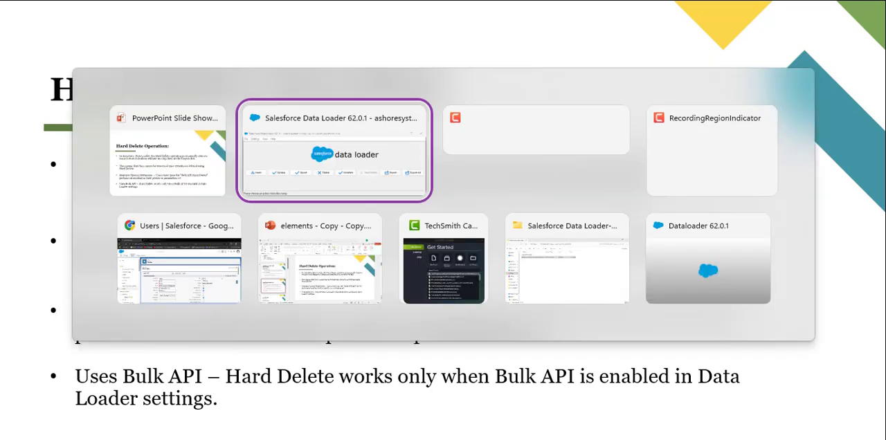
{"action": "key", "text": "alt+Tab"}
{"action": "key", "text": "alt+Tab"}
{"action": "key", "text": "alt+Tab"}
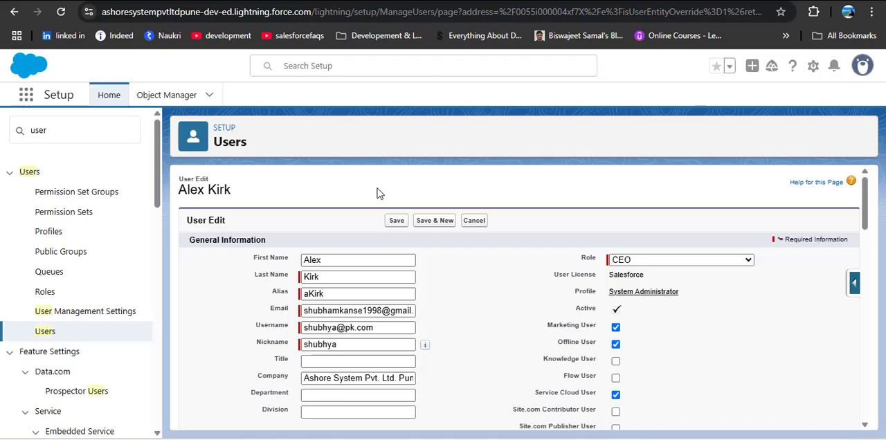
Search Setup for "per" and open the Permission Sets page.
{"action": "double_click", "coordinate": [84, 119]}
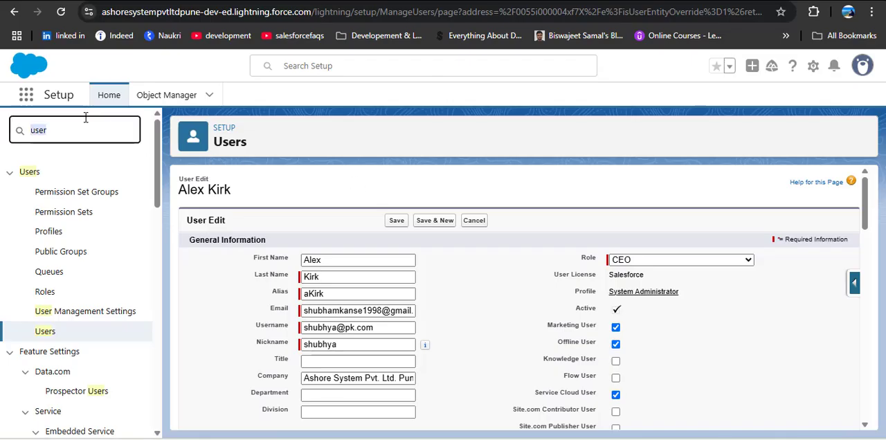
{"action": "type", "text": "per"}
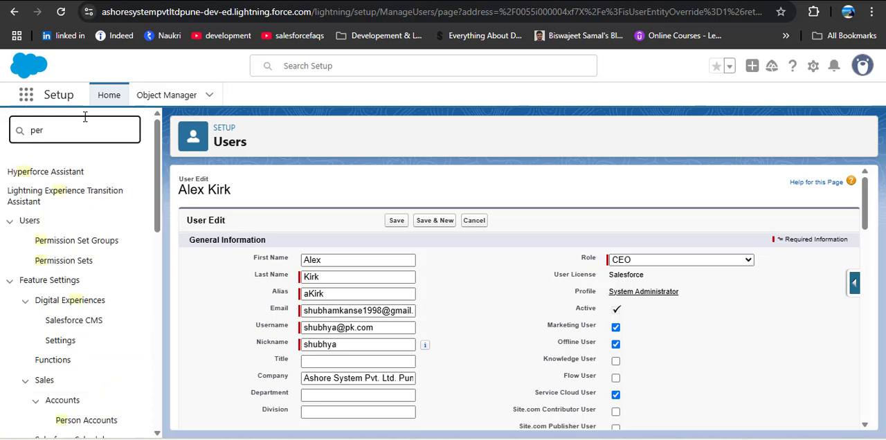
{"action": "left_click", "coordinate": [59, 262]}
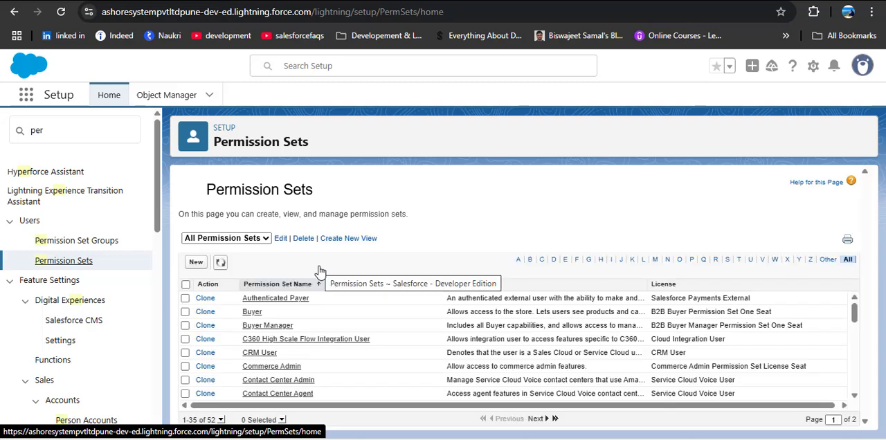
Create a permission set labelled "Hard Delete Permission" with the API name Hard_Delete_Permission and save it.
{"action": "left_click", "coordinate": [196, 262]}
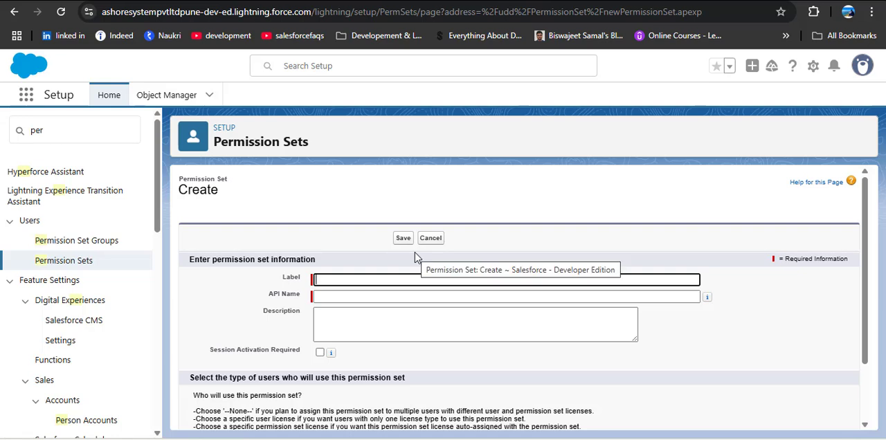
{"action": "type", "text": "Hard"}
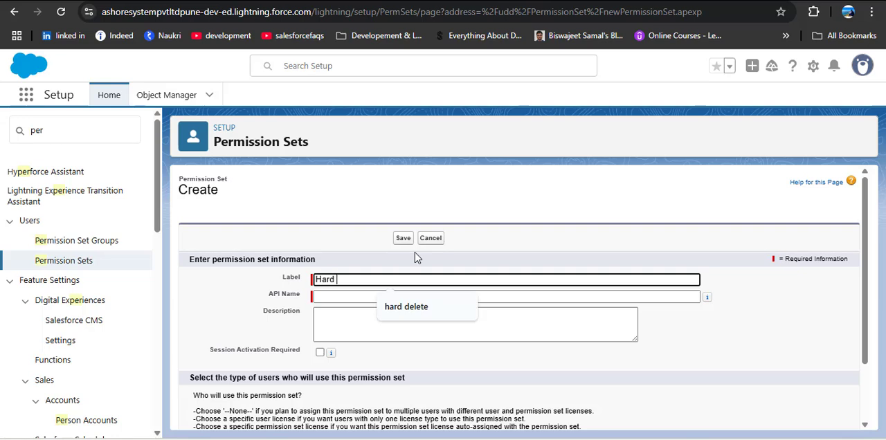
{"action": "type", "text": " Delete P"}
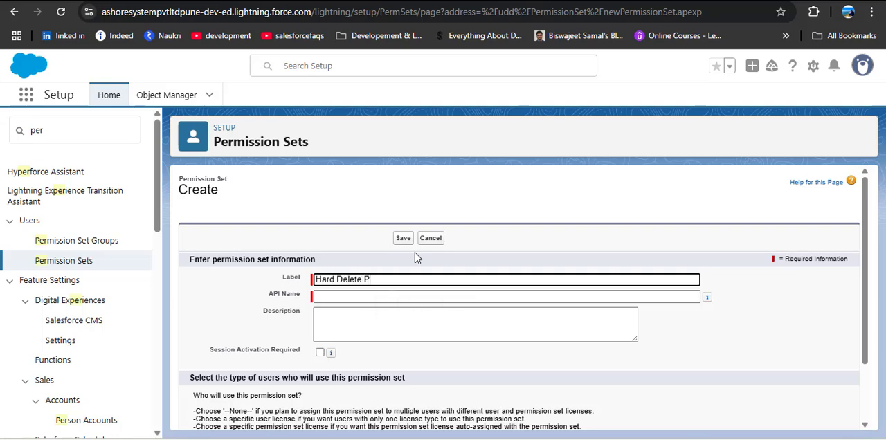
{"action": "type", "text": "ermission"}
{"action": "left_click", "coordinate": [359, 296]}
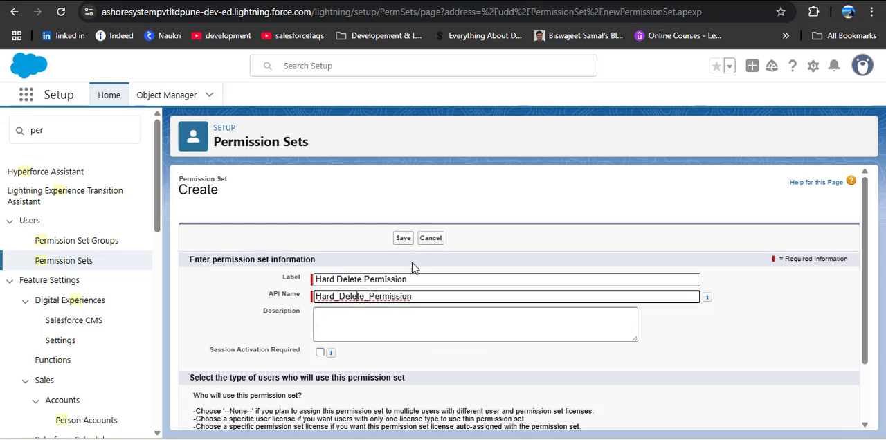
{"action": "left_click", "coordinate": [403, 238]}
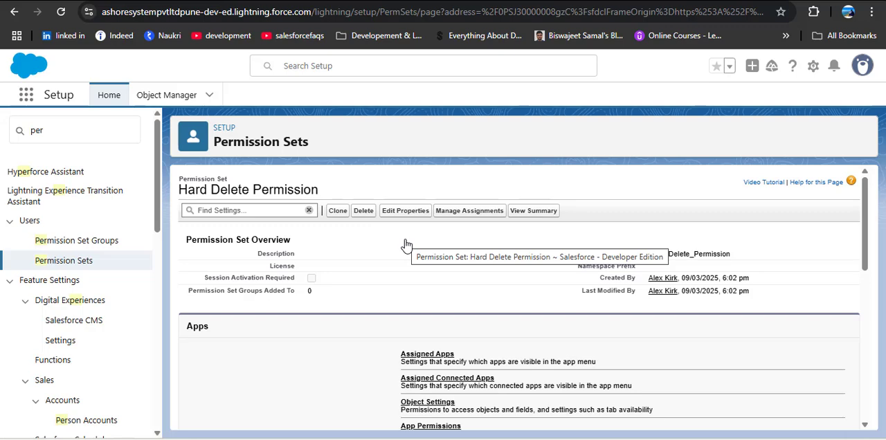
Open the System Permissions settings of the Hard Delete Permission set.
{"action": "scroll", "coordinate": [405, 248], "scroll_direction": "down", "scroll_amount": 3}
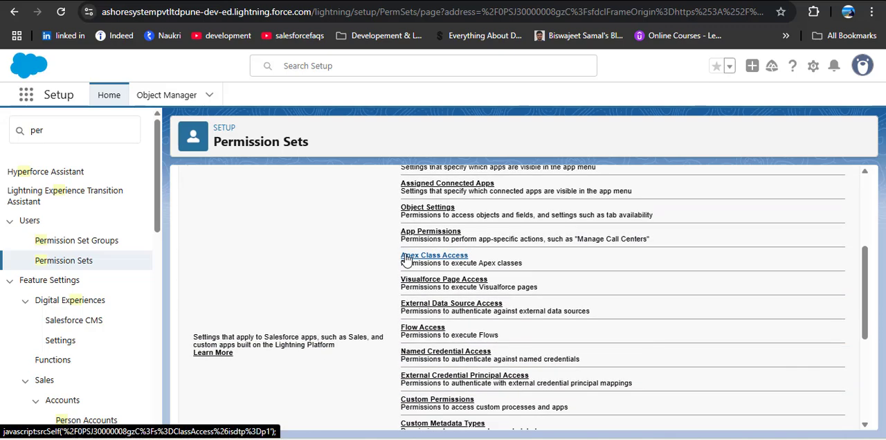
{"action": "scroll", "coordinate": [407, 260], "scroll_direction": "down", "scroll_amount": 3}
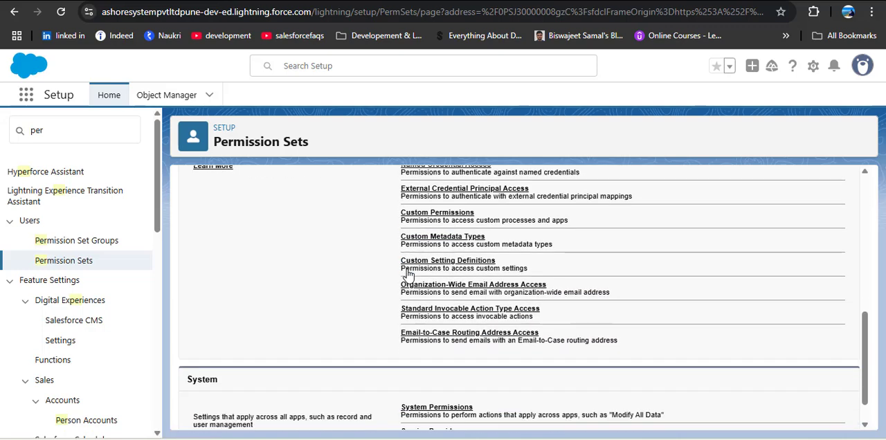
{"action": "scroll", "coordinate": [409, 275], "scroll_direction": "down", "scroll_amount": 1}
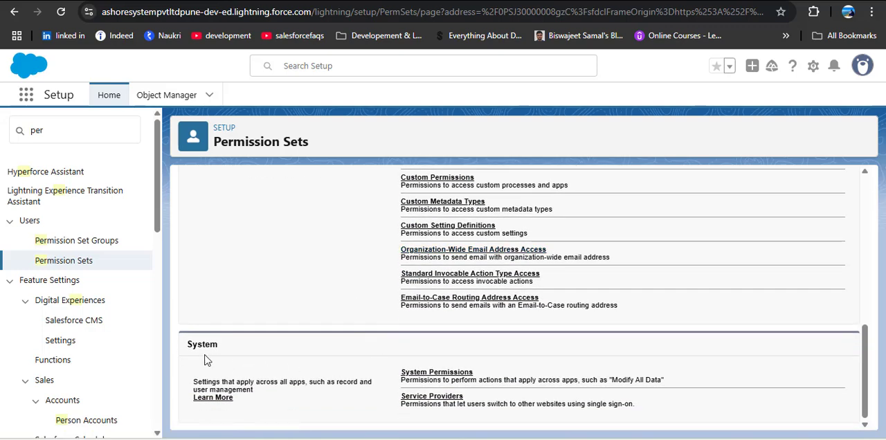
{"action": "left_click", "coordinate": [443, 372]}
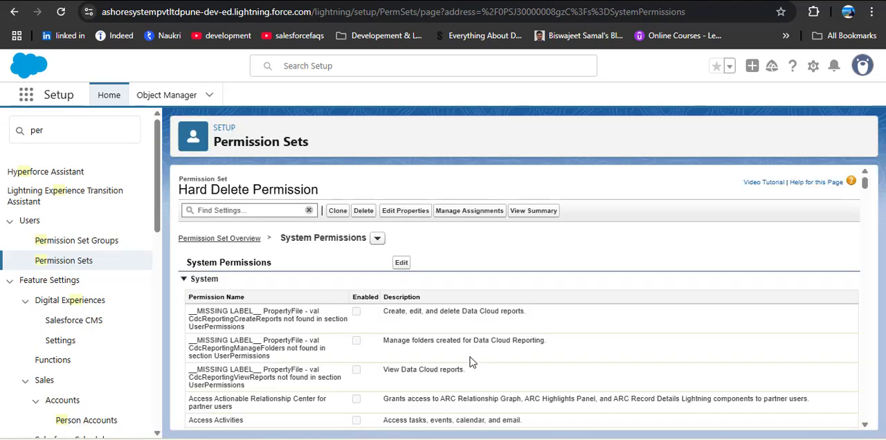
Search the system permissions page for "Hard Delete" to locate the Bulk API Hard Delete entry.
{"action": "scroll", "coordinate": [429, 338], "scroll_direction": "down", "scroll_amount": 2}
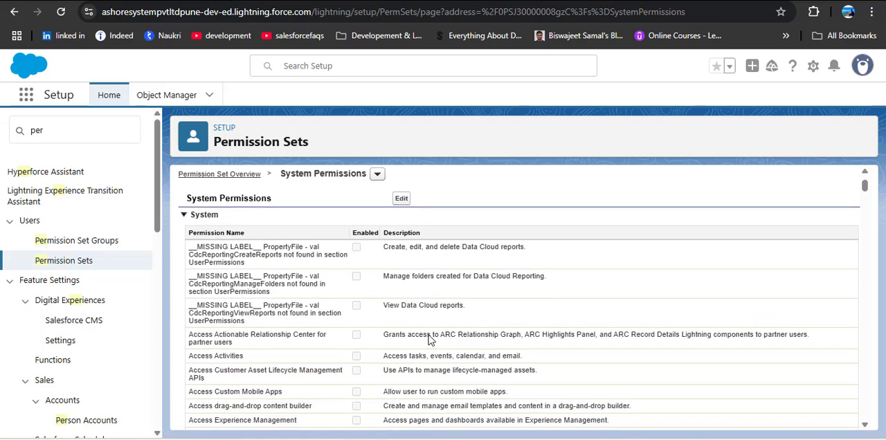
{"action": "scroll", "coordinate": [429, 339], "scroll_direction": "down", "scroll_amount": 3}
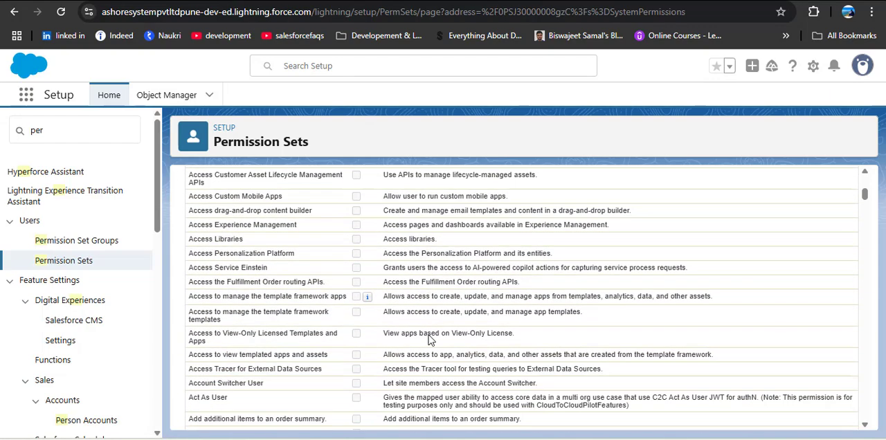
{"action": "scroll", "coordinate": [429, 339], "scroll_direction": "down", "scroll_amount": 1}
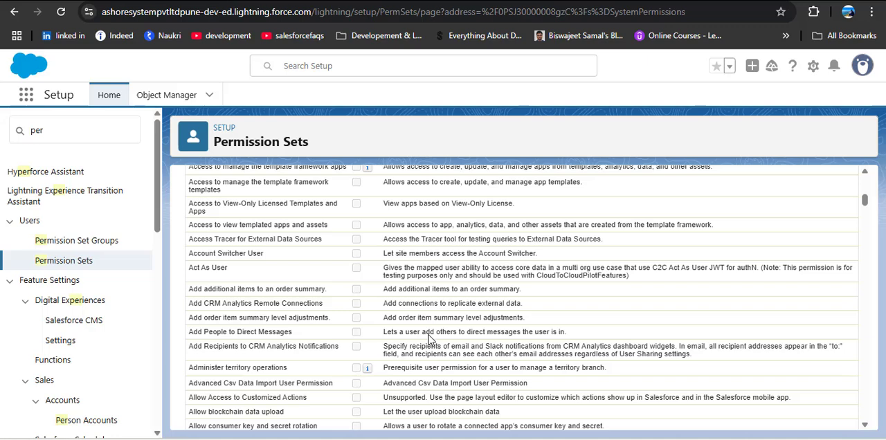
{"action": "scroll", "coordinate": [429, 339], "scroll_direction": "down", "scroll_amount": 1}
{"action": "scroll", "coordinate": [429, 339], "scroll_direction": "down", "scroll_amount": 1}
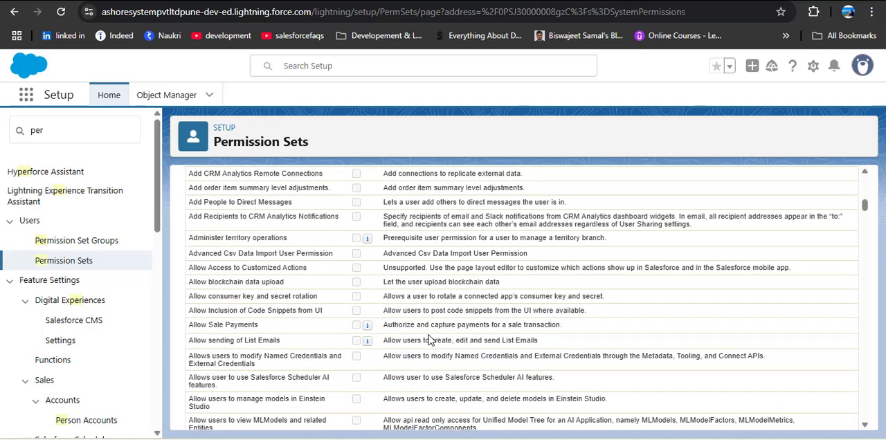
{"action": "key", "text": "ctrl+f"}
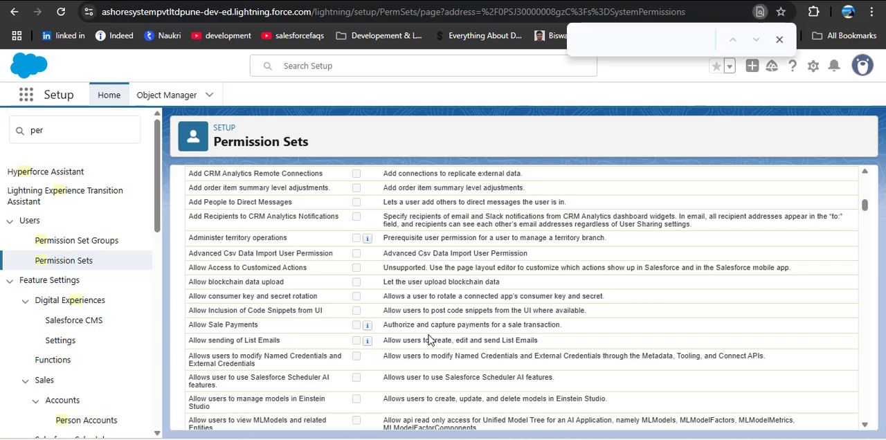
{"action": "type", "text": "Har"}
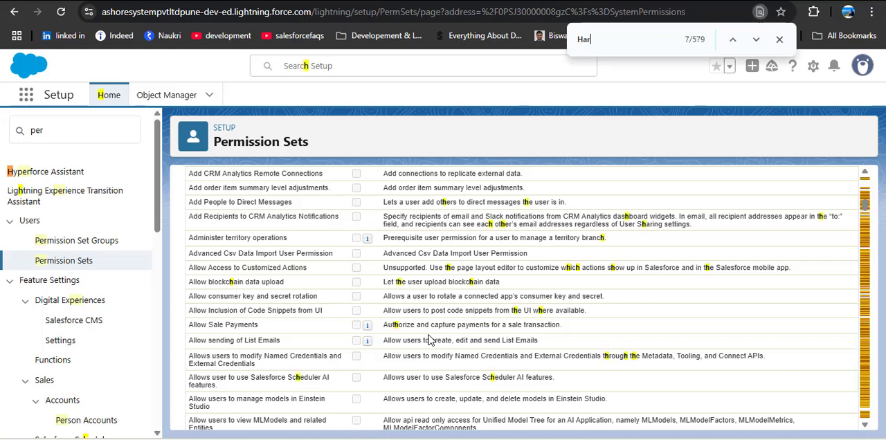
{"action": "type", "text": "d Delete"}
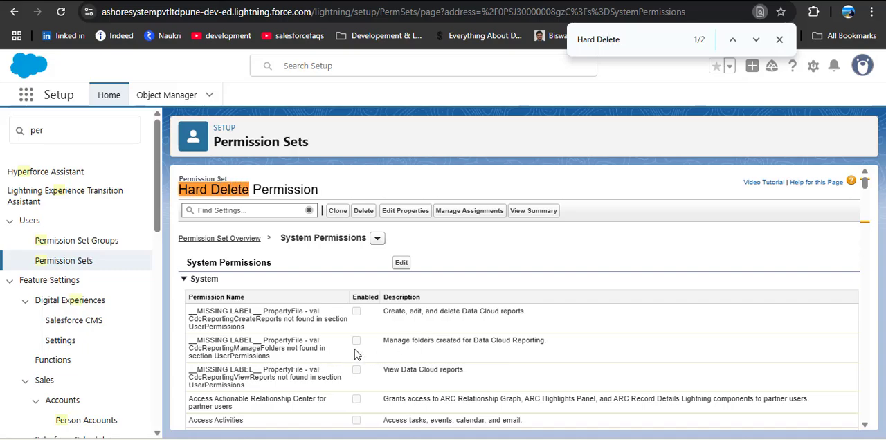
{"action": "scroll", "coordinate": [370, 353], "scroll_direction": "down", "scroll_amount": 2}
{"action": "scroll", "coordinate": [373, 348], "scroll_direction": "down", "scroll_amount": 8}
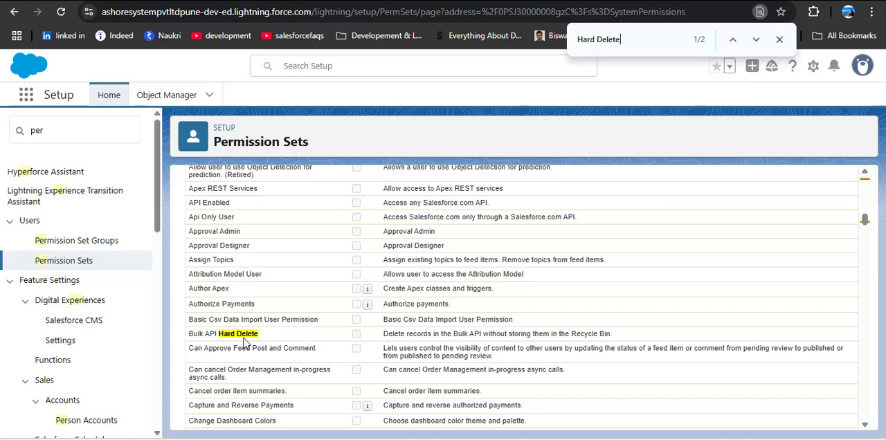
{"action": "scroll", "coordinate": [398, 339], "scroll_direction": "up", "scroll_amount": 10}
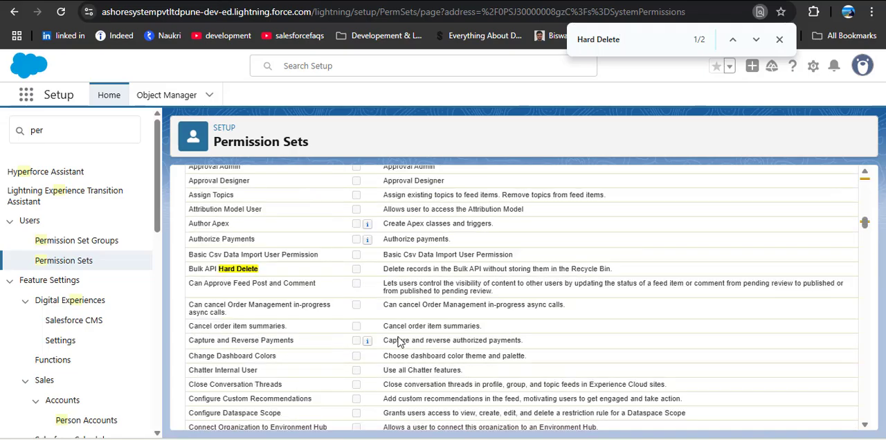
{"action": "scroll", "coordinate": [398, 337], "scroll_direction": "up", "scroll_amount": 1}
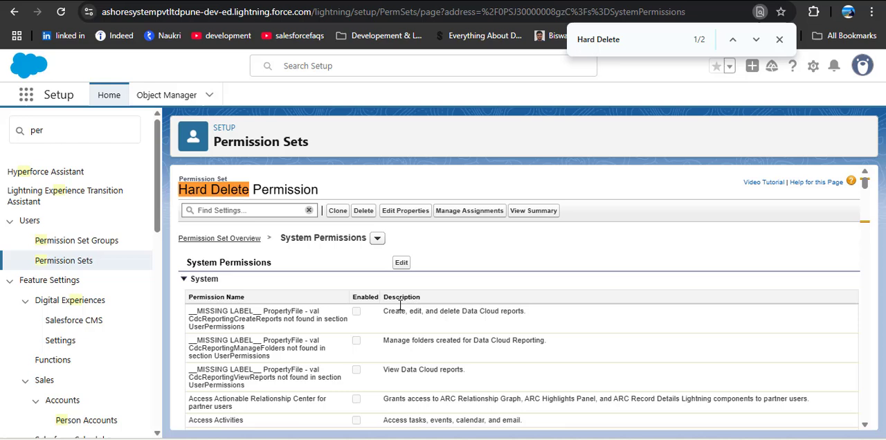
Edit the system permissions to enable Bulk API Hard Delete and save the change.
{"action": "left_click", "coordinate": [402, 265]}
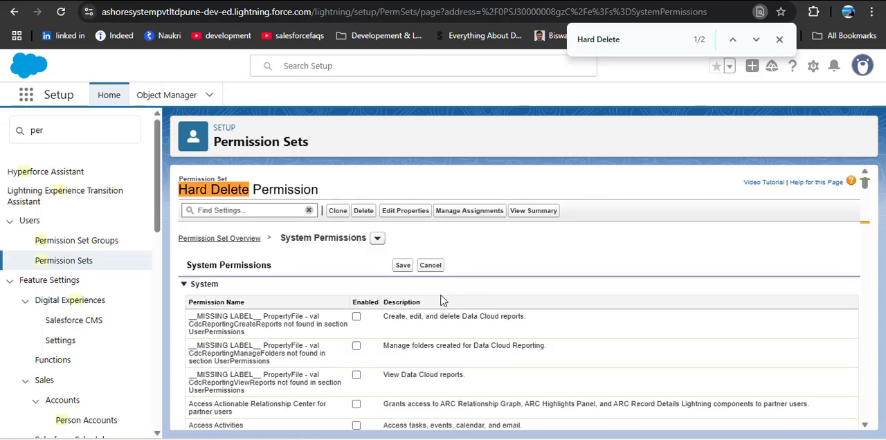
{"action": "scroll", "coordinate": [444, 301], "scroll_direction": "down", "scroll_amount": 15}
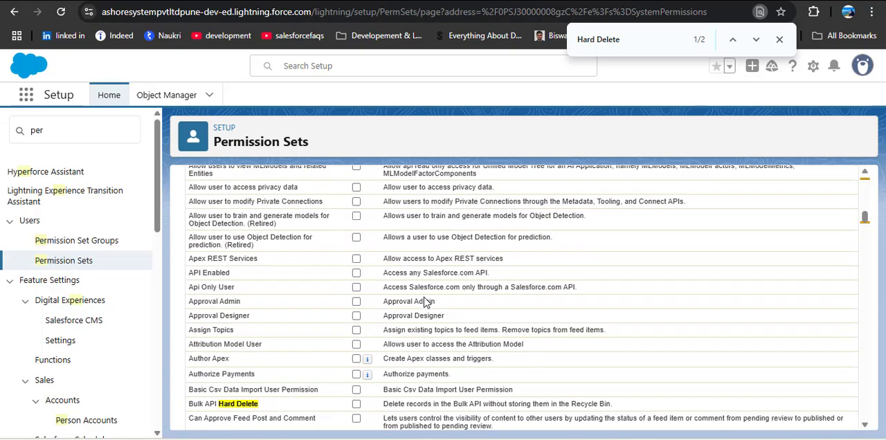
{"action": "scroll", "coordinate": [428, 302], "scroll_direction": "down", "scroll_amount": 2}
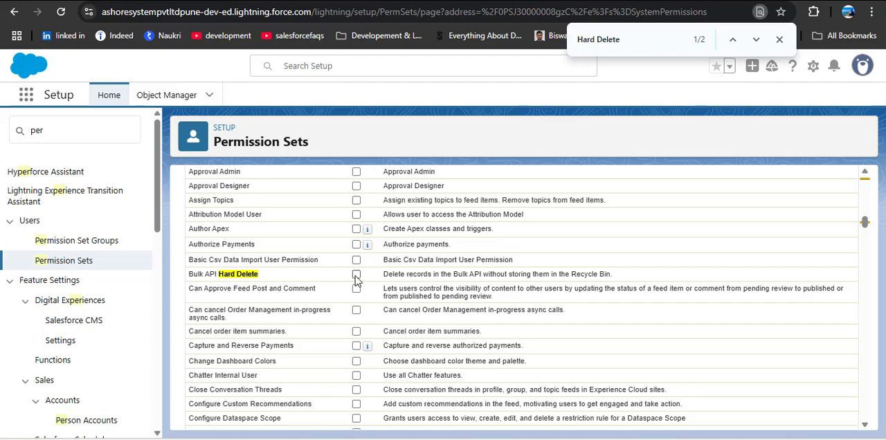
{"action": "left_click", "coordinate": [356, 276]}
{"action": "scroll", "coordinate": [431, 312], "scroll_direction": "up", "scroll_amount": 20}
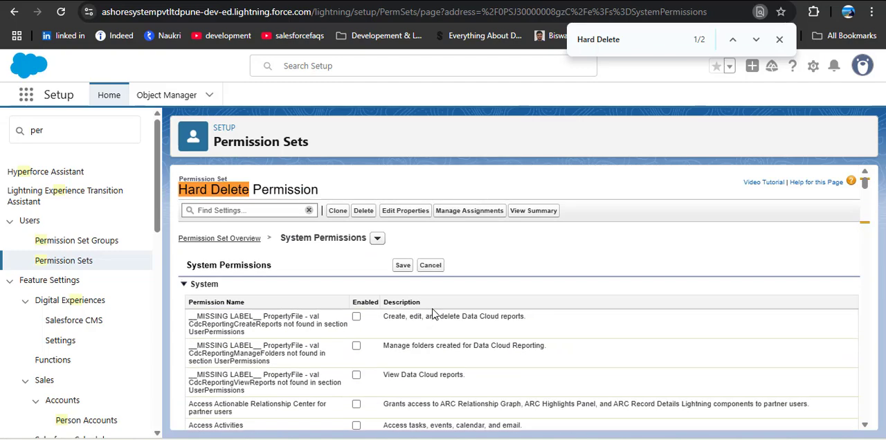
{"action": "left_click", "coordinate": [403, 265]}
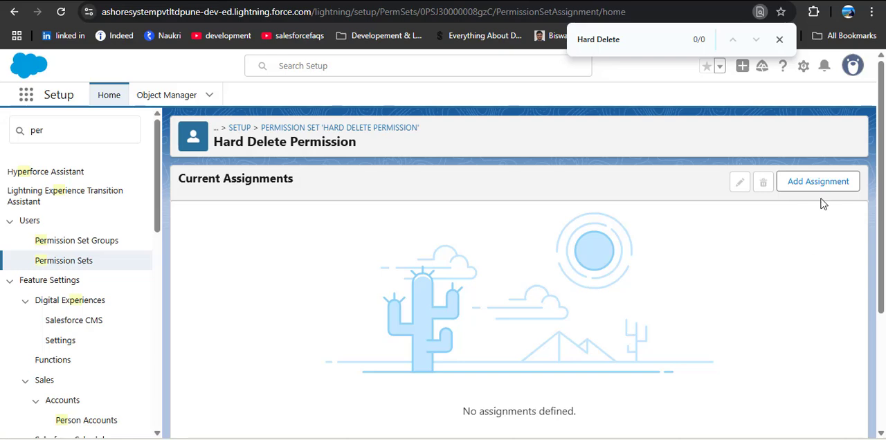
Start a new assignment for the Hard Delete Permission set and select the active System Administrator user with the CEO role.
{"action": "left_click", "coordinate": [812, 181]}
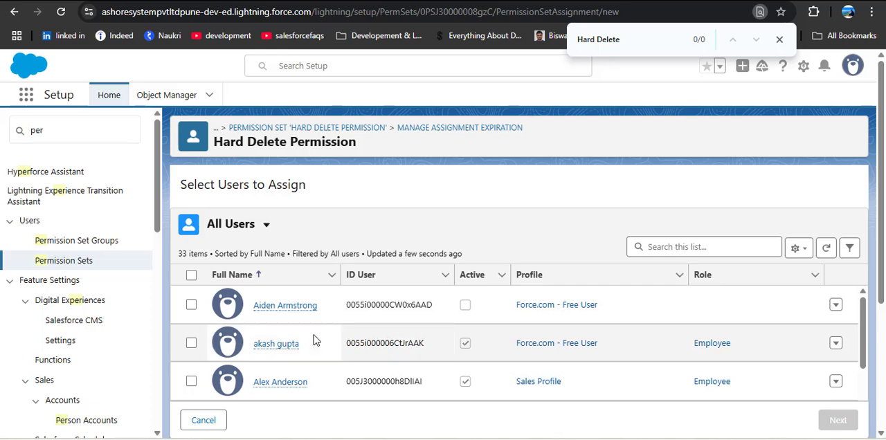
{"action": "scroll", "coordinate": [321, 337], "scroll_direction": "down", "scroll_amount": 2}
{"action": "scroll", "coordinate": [340, 342], "scroll_direction": "up", "scroll_amount": 1}
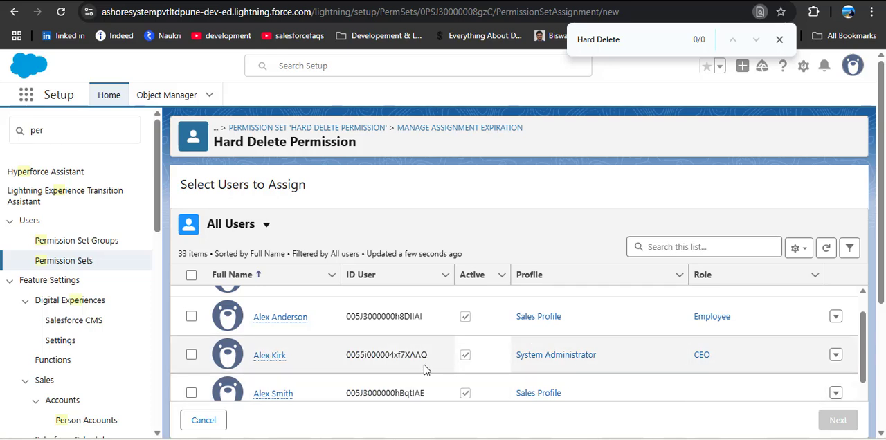
{"action": "left_click", "coordinate": [192, 356]}
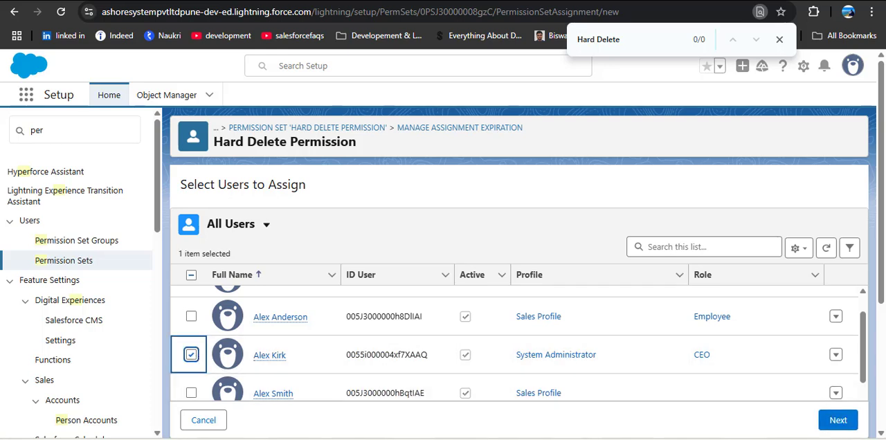
{"action": "left_click", "coordinate": [838, 421]}
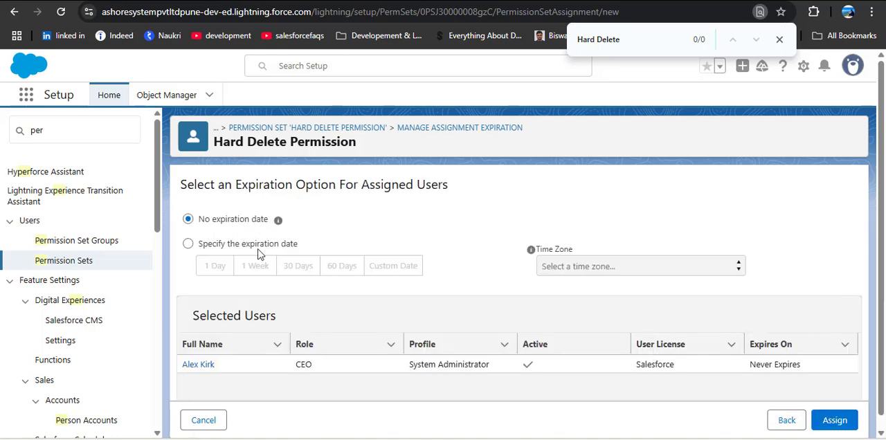
Assign the permission set to the selected user with the No expiration date option.
{"action": "left_click", "coordinate": [188, 245]}
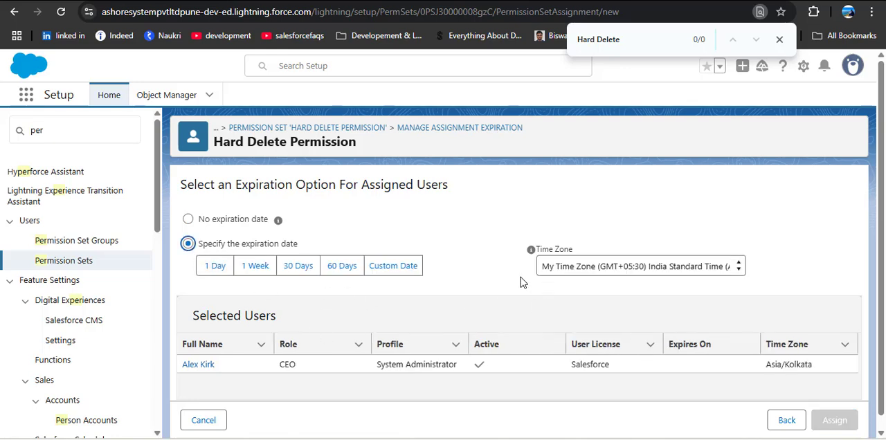
{"action": "left_click", "coordinate": [190, 220]}
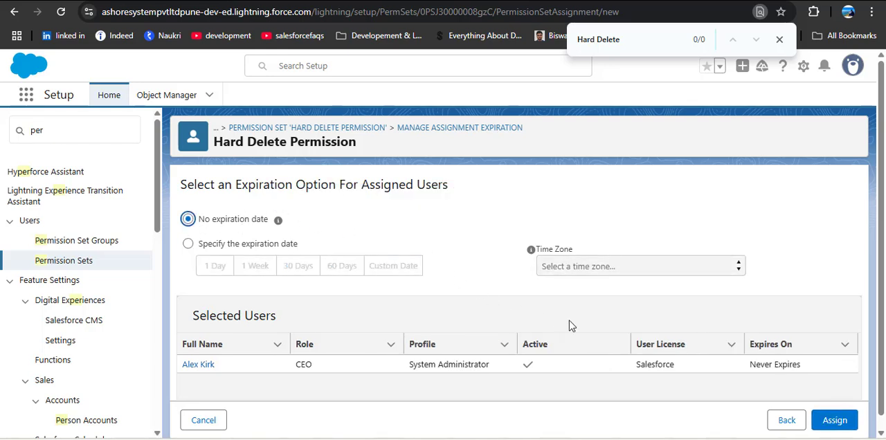
{"action": "left_click", "coordinate": [848, 421]}
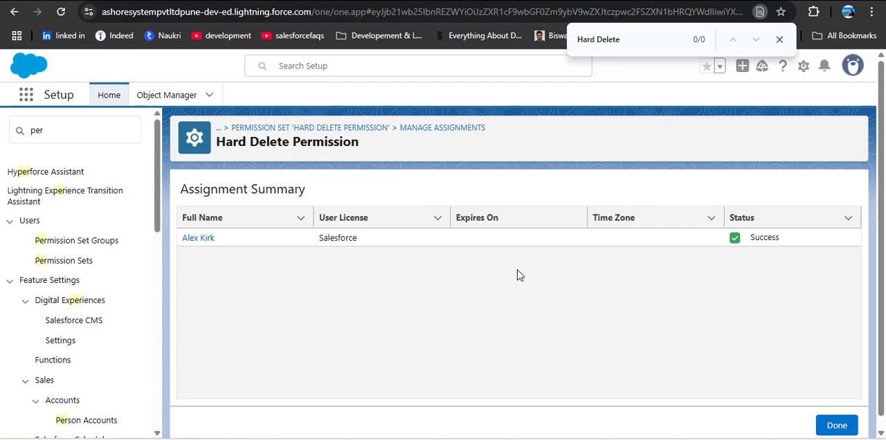
Switch to Salesforce Data Loader, set its API option to Use Bulk API, and save the settings.
{"action": "key", "text": "alt+Tab"}
{"action": "key", "text": "alt+Tab"}
{"action": "key", "text": "alt+Tab"}
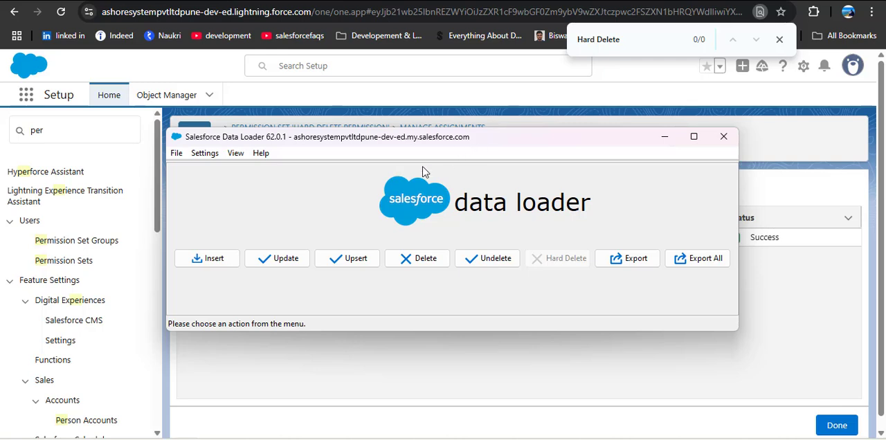
{"action": "left_click", "coordinate": [205, 153]}
{"action": "left_click", "coordinate": [214, 169]}
{"action": "left_click_drag", "start_coordinate": [424, 173], "coordinate": [465, 60]}
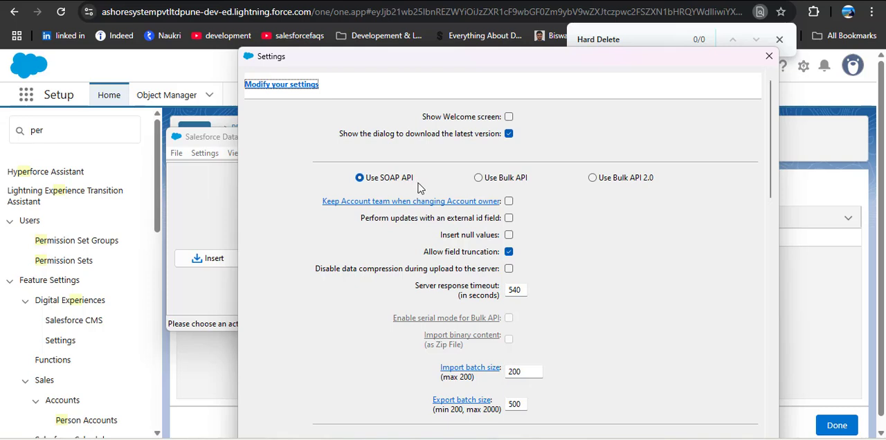
{"action": "left_click", "coordinate": [479, 179]}
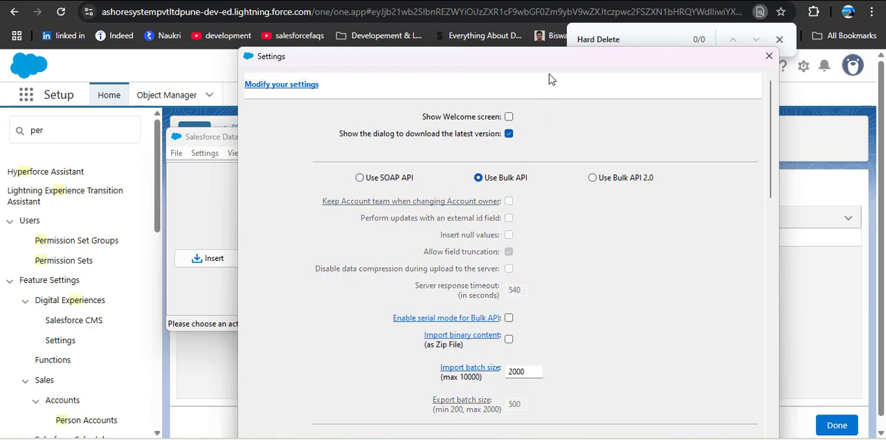
{"action": "left_click_drag", "start_coordinate": [549, 74], "coordinate": [548, 26]}
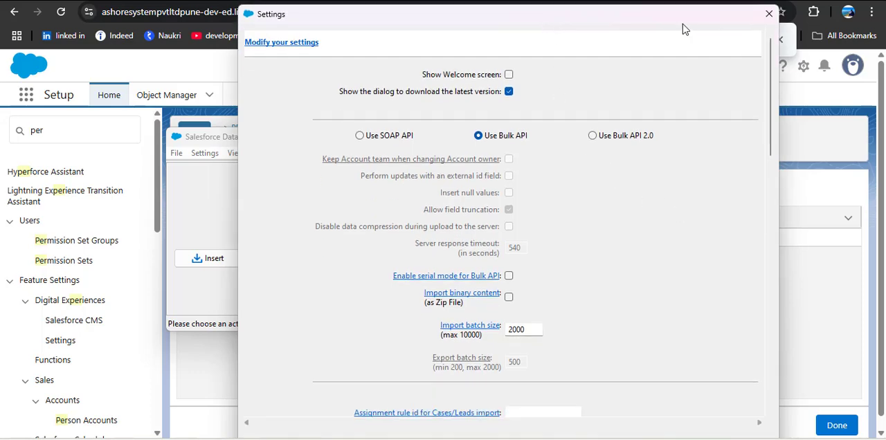
{"action": "left_click_drag", "start_coordinate": [683, 29], "coordinate": [651, 2]}
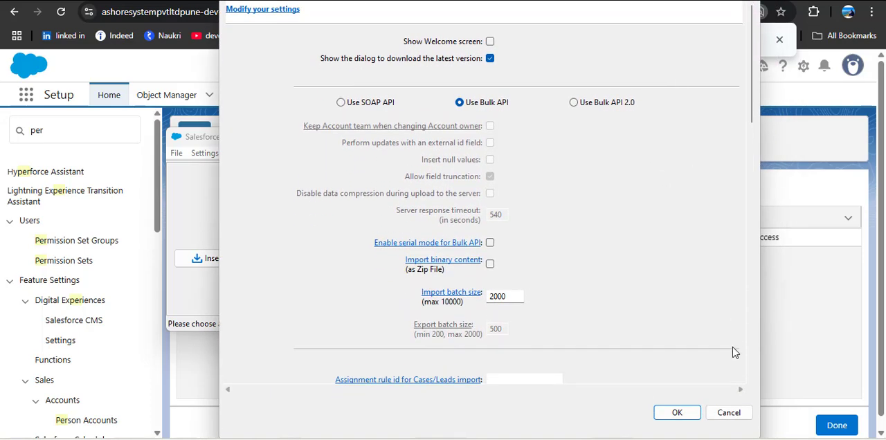
{"action": "left_click", "coordinate": [675, 412]}
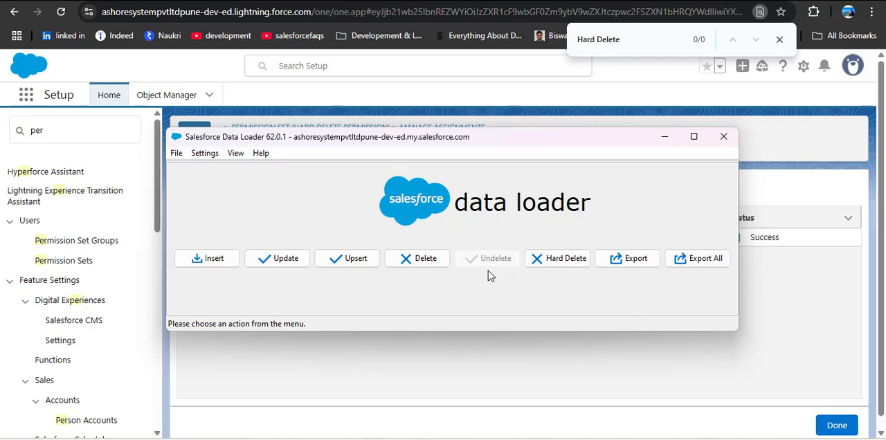
Start a Hard Delete operation in Data Loader and select the Case object.
{"action": "left_click", "coordinate": [560, 256]}
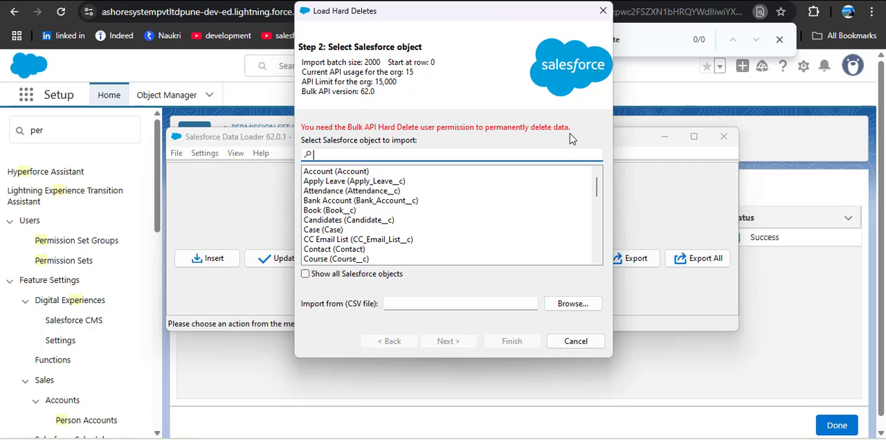
{"action": "left_click", "coordinate": [338, 232]}
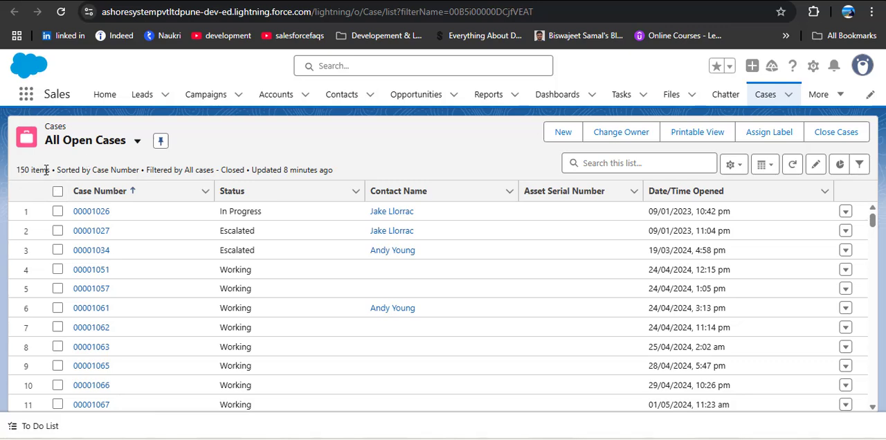
{"action": "key", "text": "alt+Tab"}
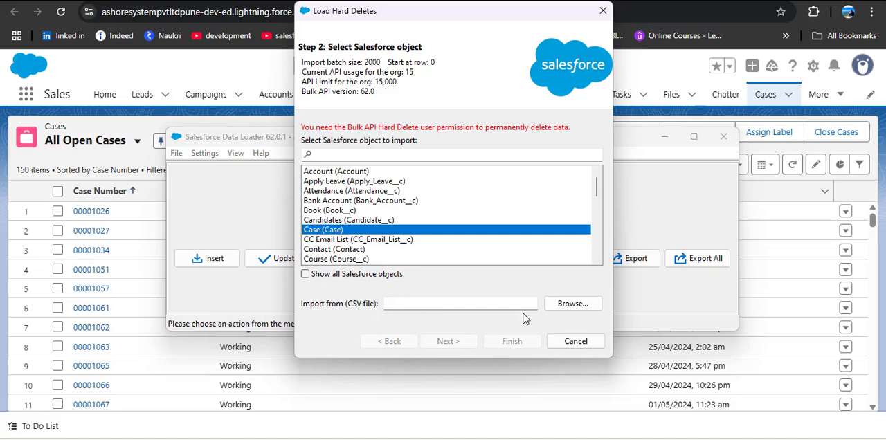
Load CasesToDelete.csv from the Desktop as the import file and continue to the mapping stage.
{"action": "left_click", "coordinate": [570, 305]}
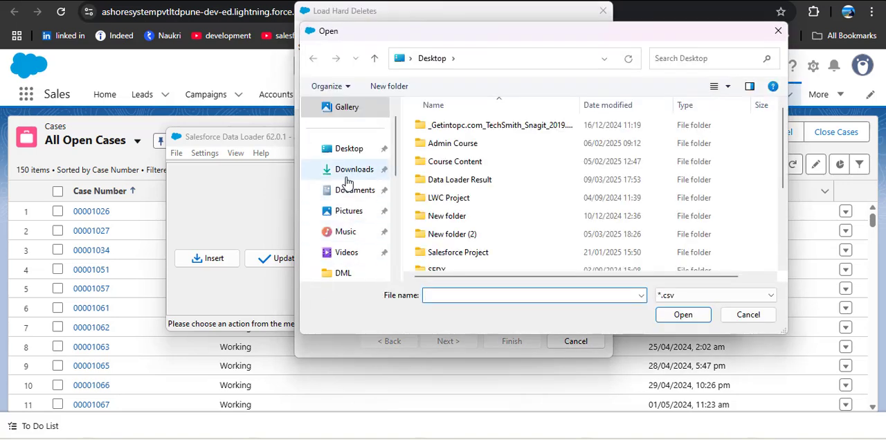
{"action": "left_click", "coordinate": [346, 150]}
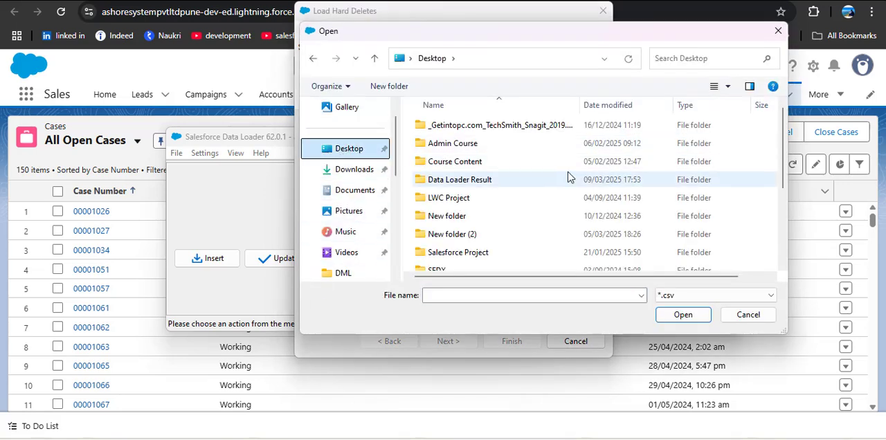
{"action": "scroll", "coordinate": [551, 193], "scroll_direction": "down", "scroll_amount": 3}
{"action": "scroll", "coordinate": [495, 180], "scroll_direction": "down", "scroll_amount": 3}
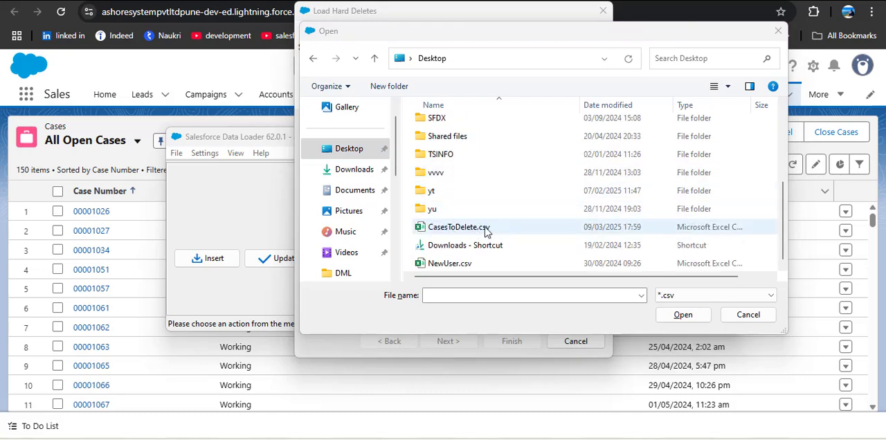
{"action": "left_click", "coordinate": [486, 231]}
{"action": "left_click", "coordinate": [683, 315]}
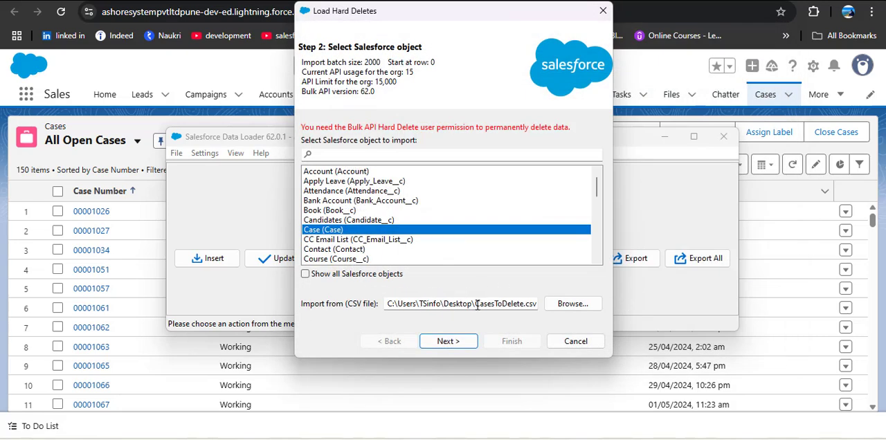
{"action": "left_click", "coordinate": [454, 341]}
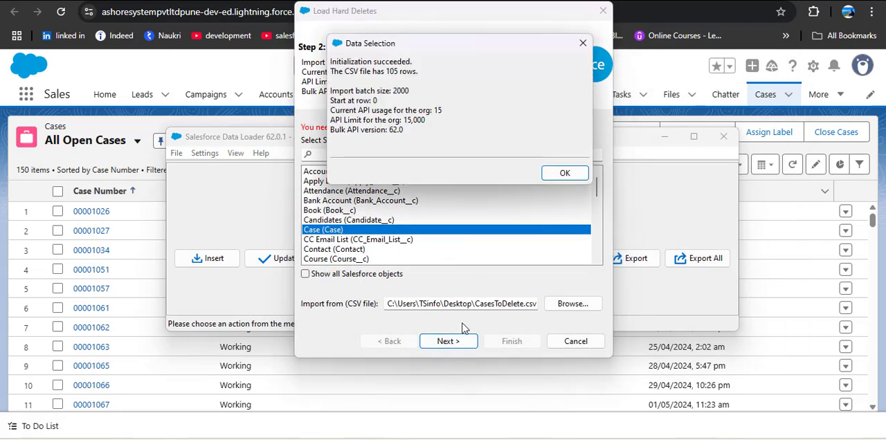
{"action": "left_click", "coordinate": [116, 68]}
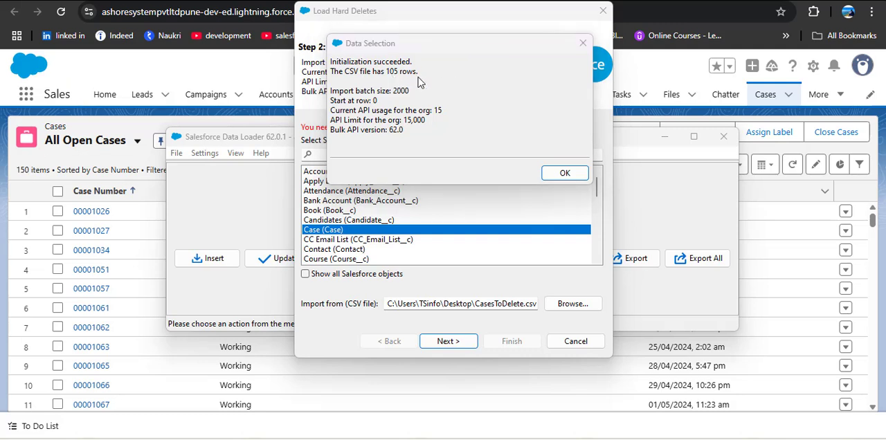
{"action": "left_click", "coordinate": [558, 174]}
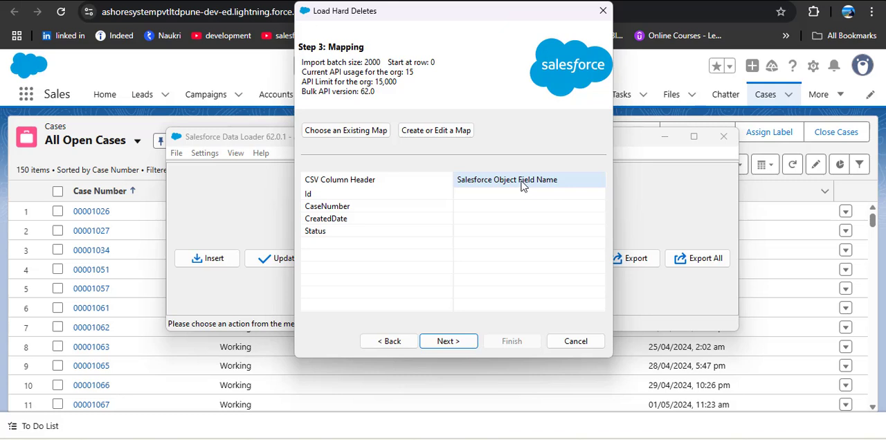
Auto-match the CSV columns to the Case fields, accept the mapping, and continue to the finish stage.
{"action": "left_click", "coordinate": [424, 131]}
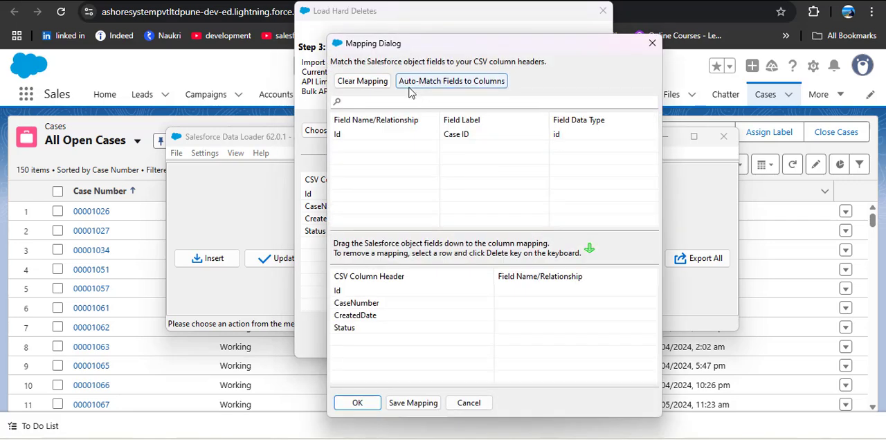
{"action": "left_click", "coordinate": [448, 81]}
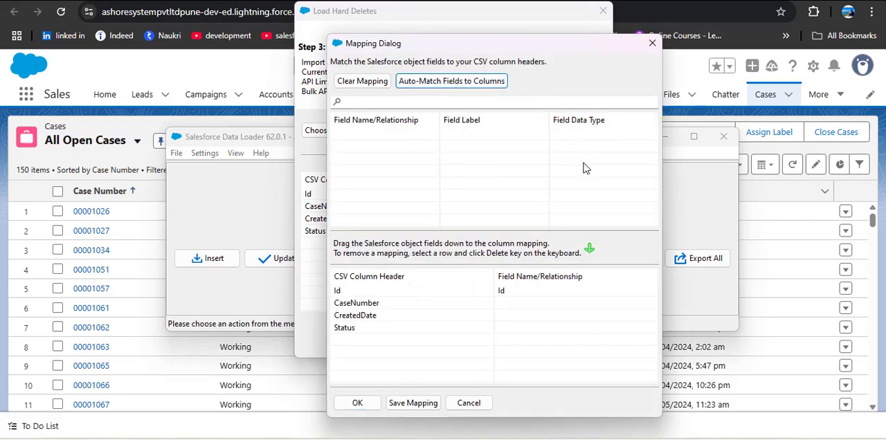
{"action": "left_click", "coordinate": [357, 403]}
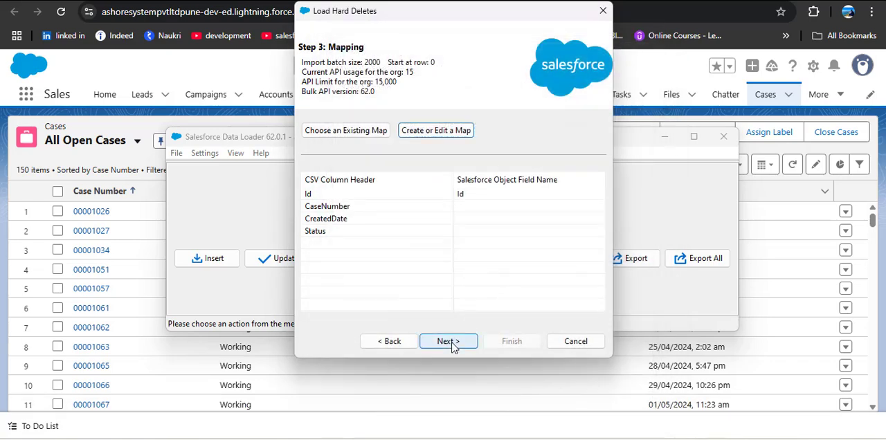
{"action": "left_click", "coordinate": [448, 342]}
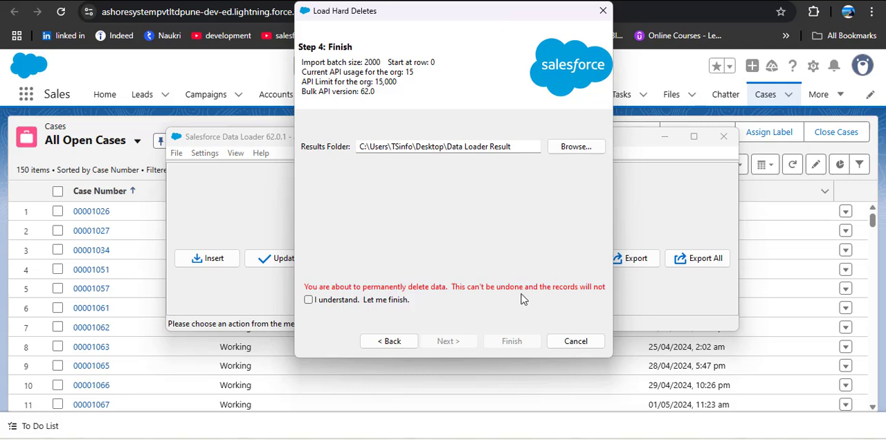
Acknowledge the permanent deletion, run the hard delete of the cases, and close the result summary.
{"action": "left_click", "coordinate": [309, 301]}
{"action": "left_click", "coordinate": [509, 342]}
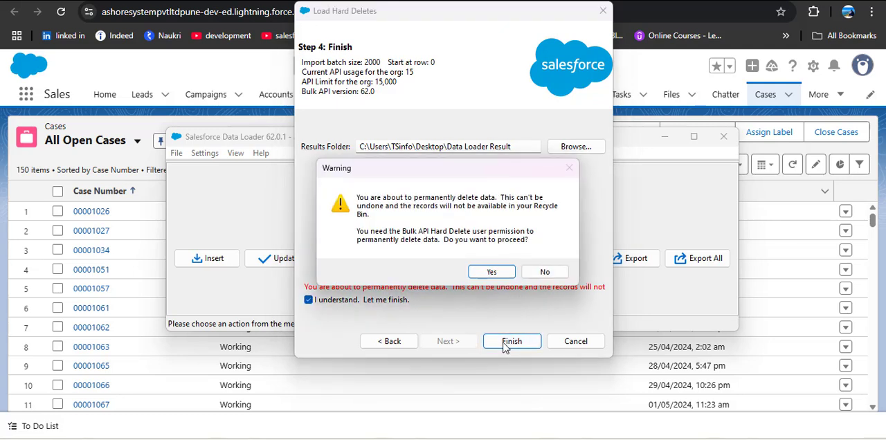
{"action": "left_click", "coordinate": [498, 272]}
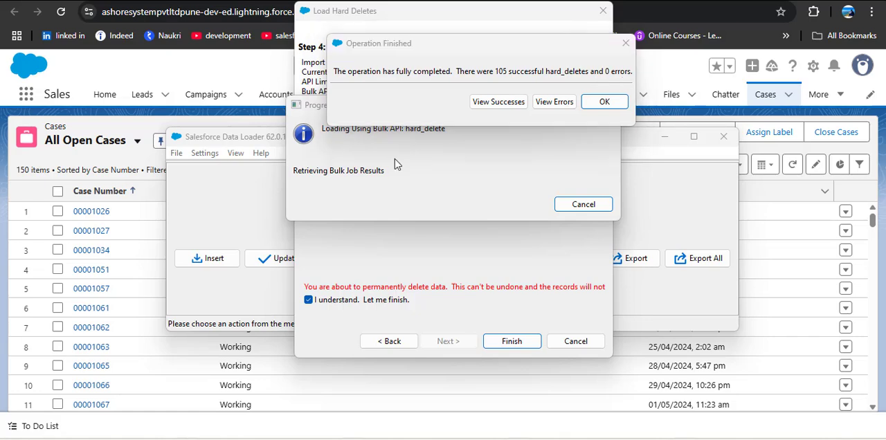
{"action": "left_click", "coordinate": [605, 101]}
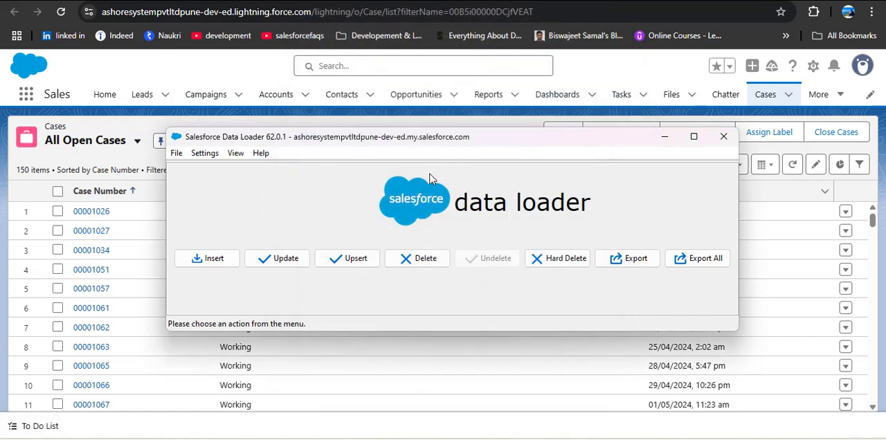
Minimize Data Loader and reload the All Open Cases list in the browser to check the remaining cases.
{"action": "left_click", "coordinate": [672, 137]}
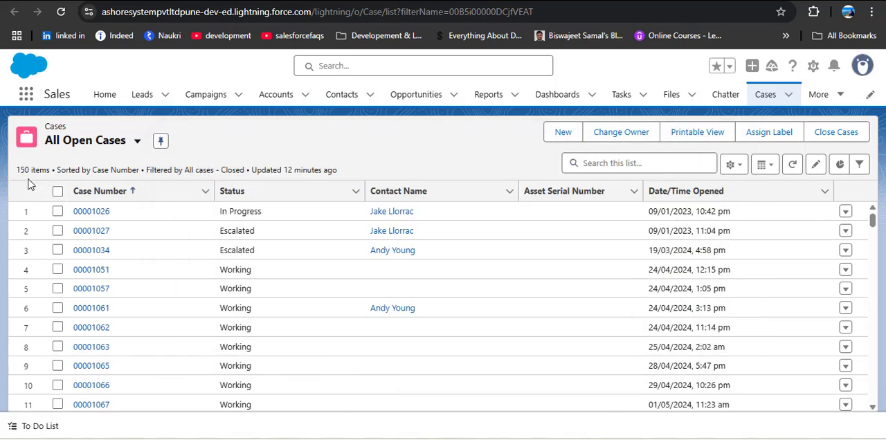
{"action": "left_click", "coordinate": [61, 14]}
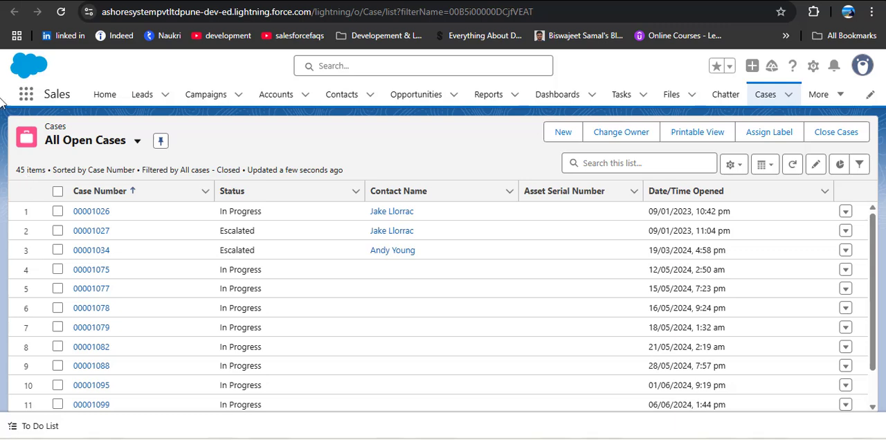
Open the Recycle Bin and examine the My Recycle Bin and Org Recycle Bin lists for the deleted cases.
{"action": "left_click", "coordinate": [26, 95]}
{"action": "type", "text": "recy"}
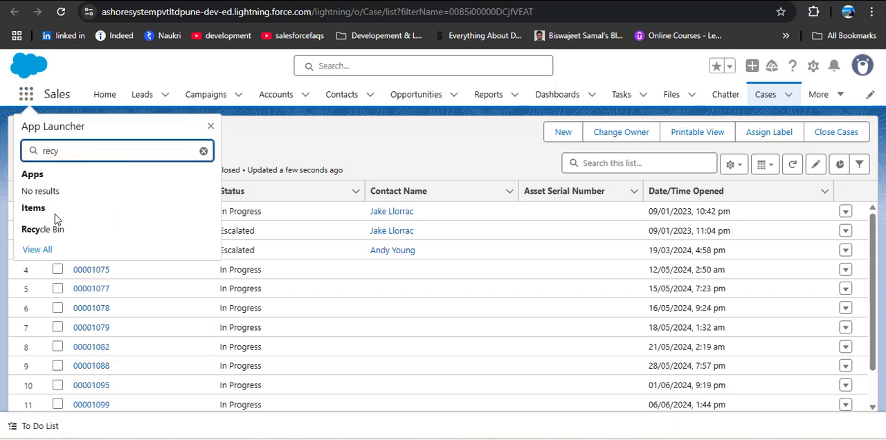
{"action": "left_click", "coordinate": [27, 238]}
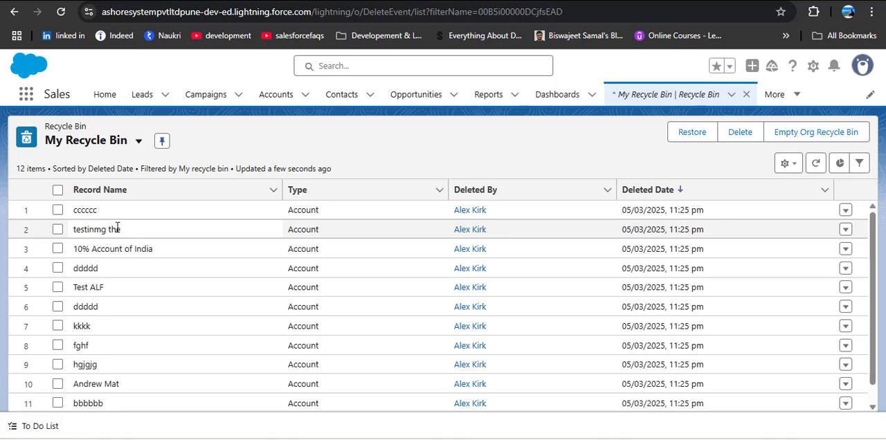
{"action": "scroll", "coordinate": [176, 262], "scroll_direction": "down", "scroll_amount": 1}
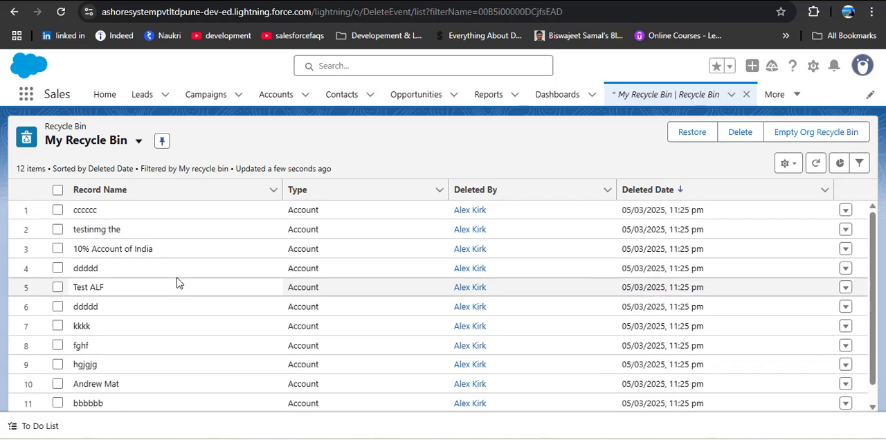
{"action": "scroll", "coordinate": [177, 282], "scroll_direction": "up", "scroll_amount": 1}
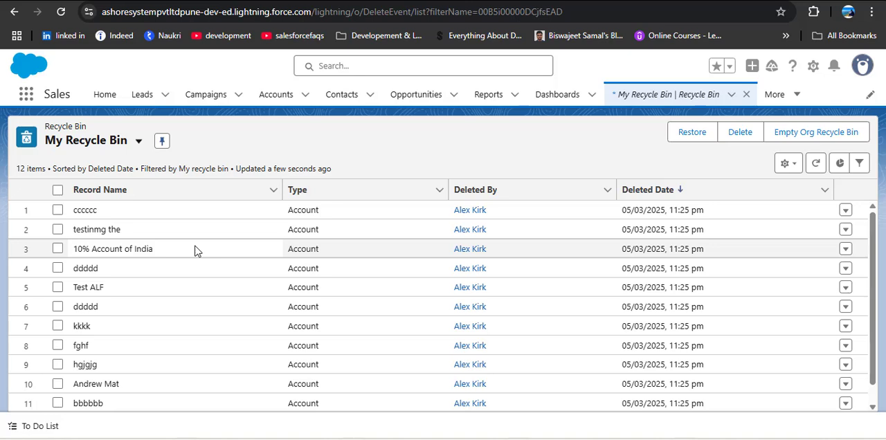
{"action": "left_click", "coordinate": [137, 143]}
{"action": "left_click", "coordinate": [121, 210]}
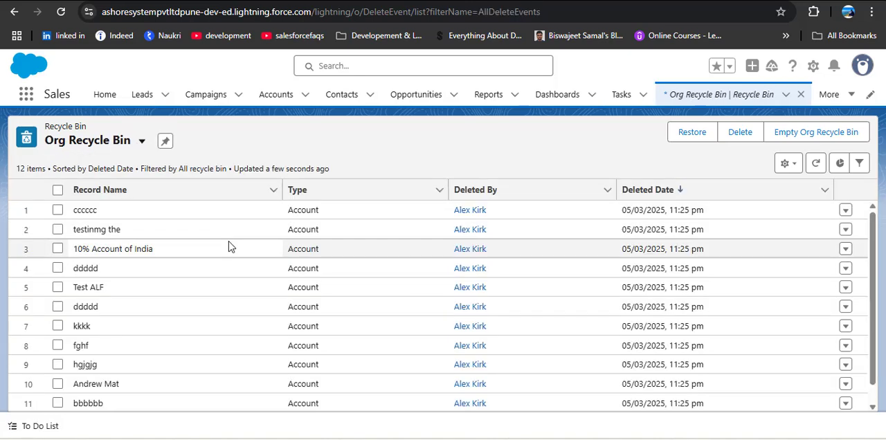